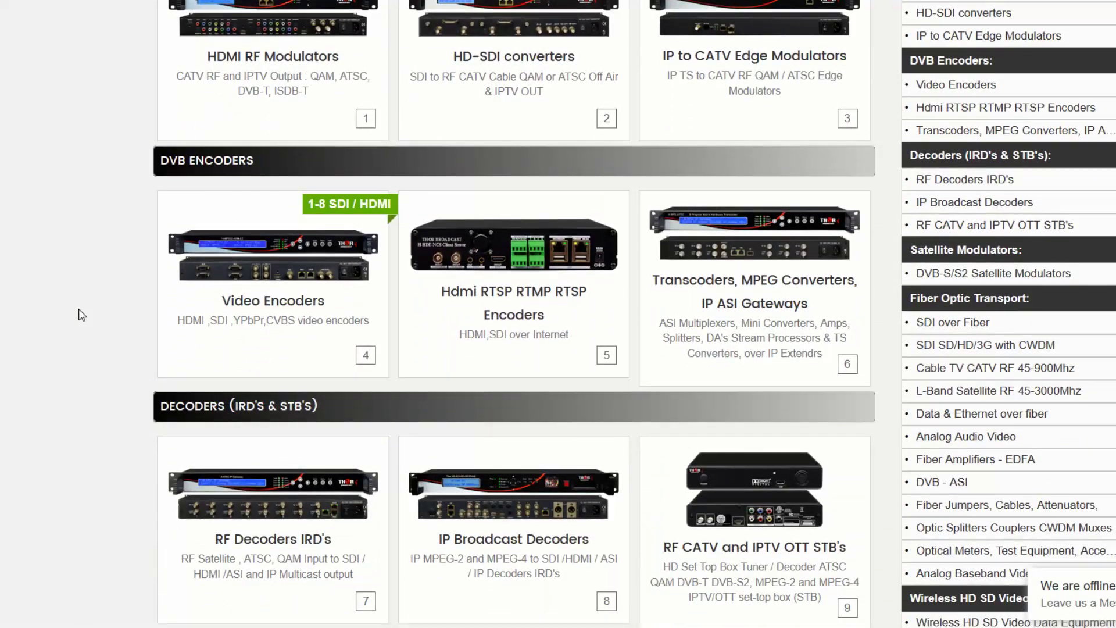
- Browse the RF Decoders IRD's product list down to the H-8ATSC-IP ATSC tuner-to-IP model
{"action": "scroll", "coordinate": [93, 281], "scroll_direction": "down", "scroll_amount": 3}
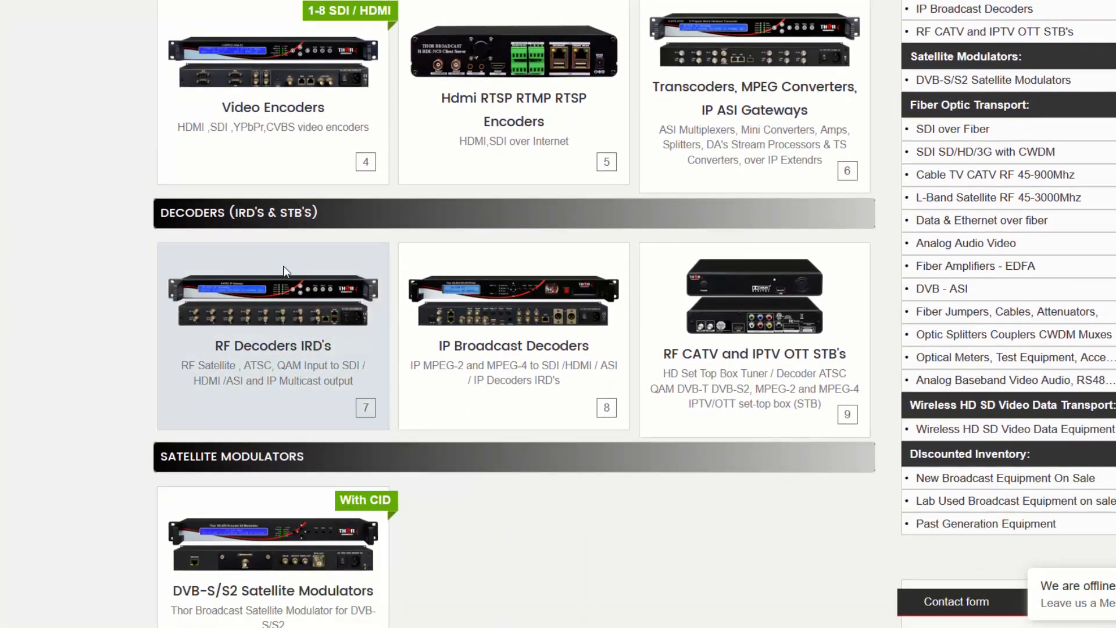
{"action": "left_click", "coordinate": [270, 303]}
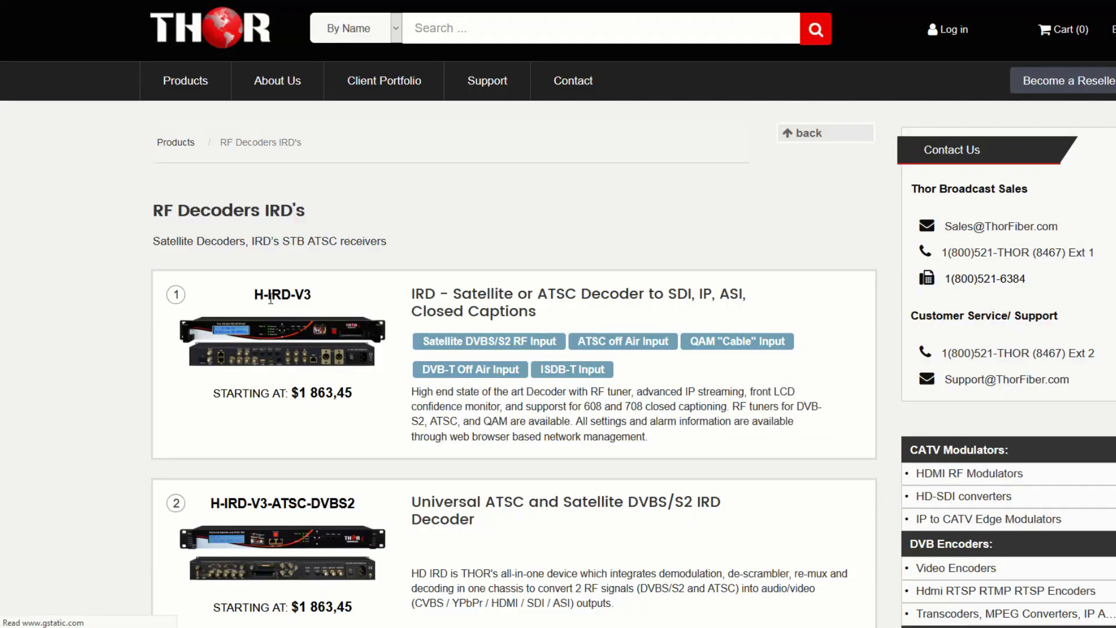
{"action": "scroll", "coordinate": [116, 261], "scroll_direction": "down", "scroll_amount": 3}
{"action": "scroll", "coordinate": [103, 304], "scroll_direction": "down", "scroll_amount": 5}
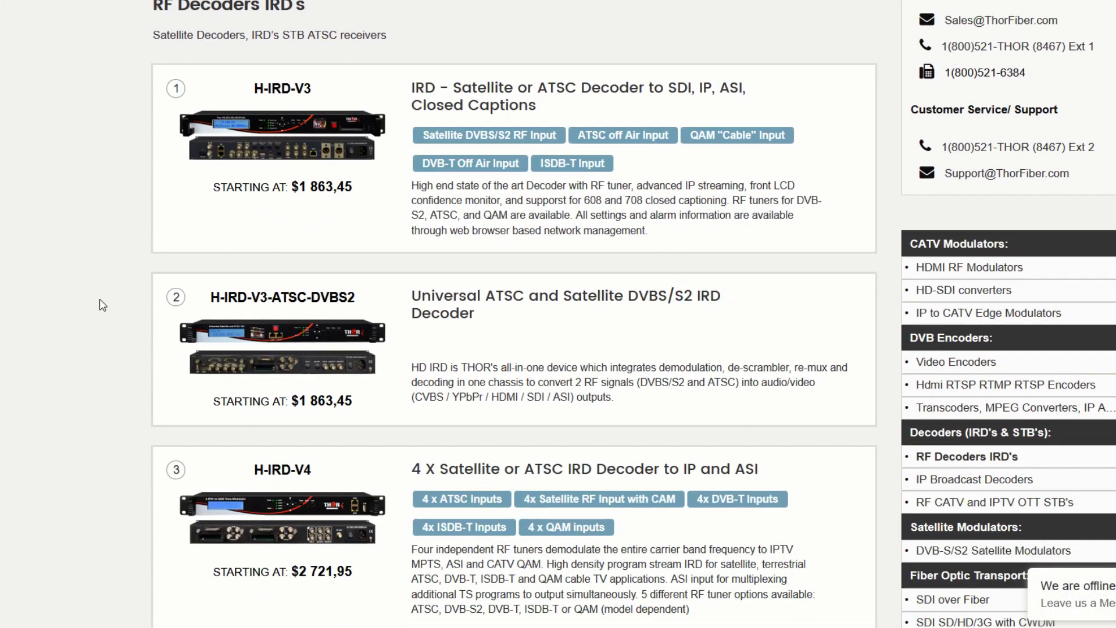
{"action": "scroll", "coordinate": [134, 202], "scroll_direction": "down", "scroll_amount": 3}
{"action": "scroll", "coordinate": [177, 215], "scroll_direction": "down", "scroll_amount": 2}
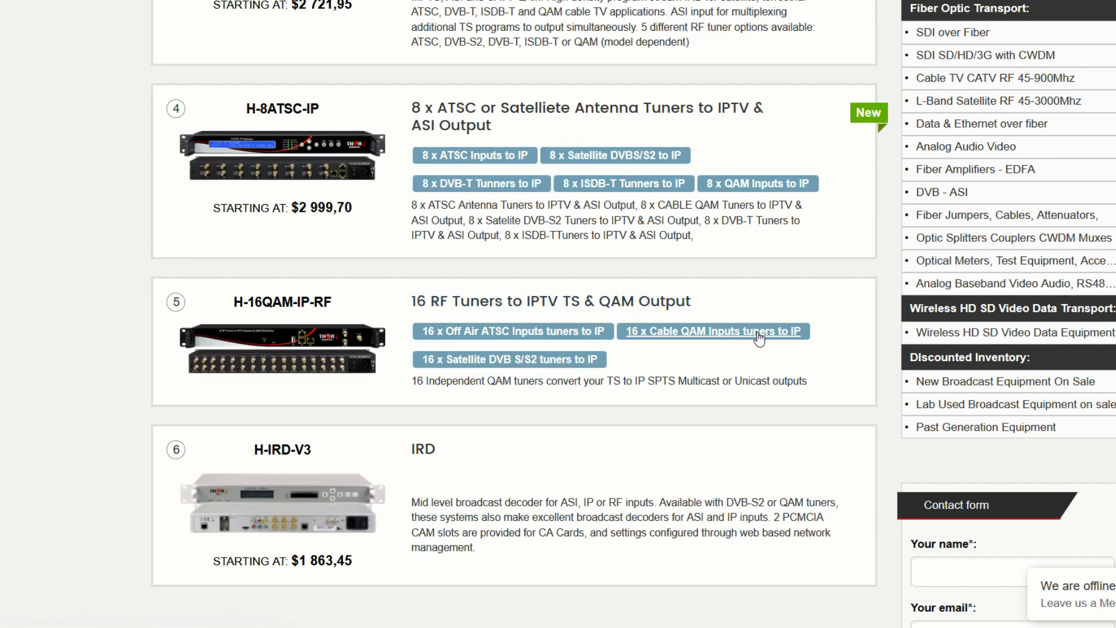
{"action": "scroll", "coordinate": [137, 201], "scroll_direction": "up", "scroll_amount": 10}
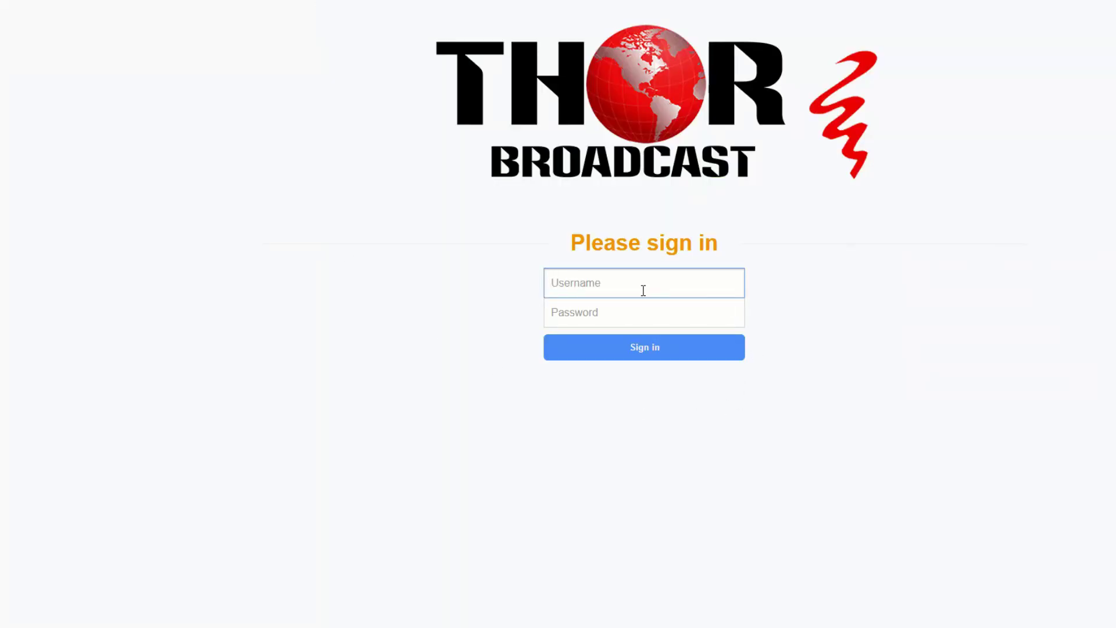
- Sign in to the gateway with the admin username and its password, declining to save the password
{"action": "type", "text": "admin"}
{"action": "key", "text": "Tab"}
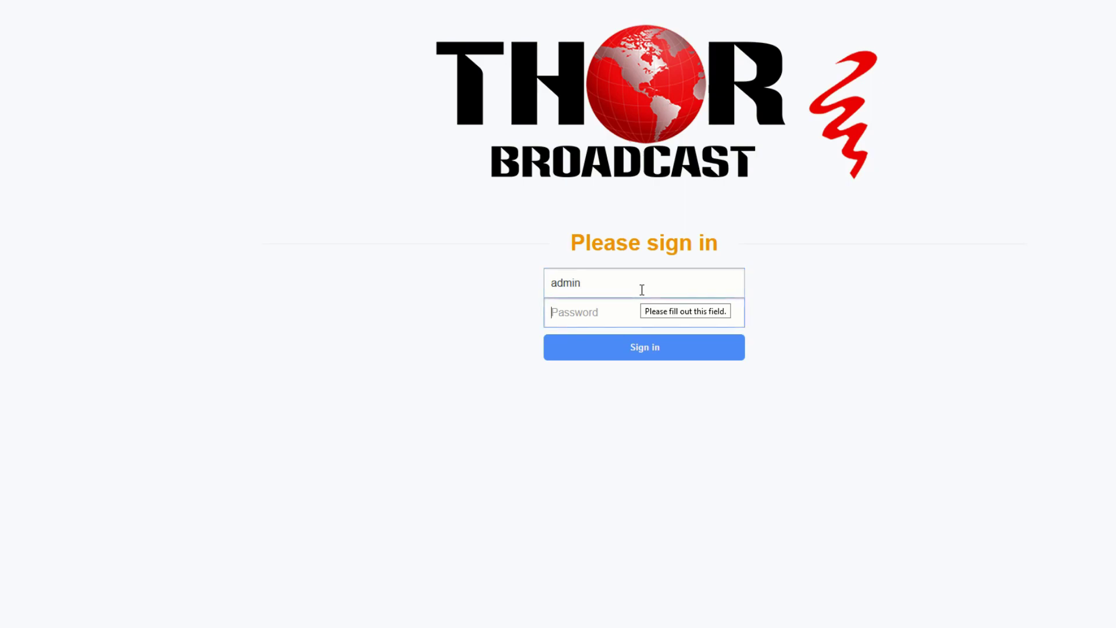
{"action": "type", "text": "ad"}
{"action": "key", "text": "Return"}
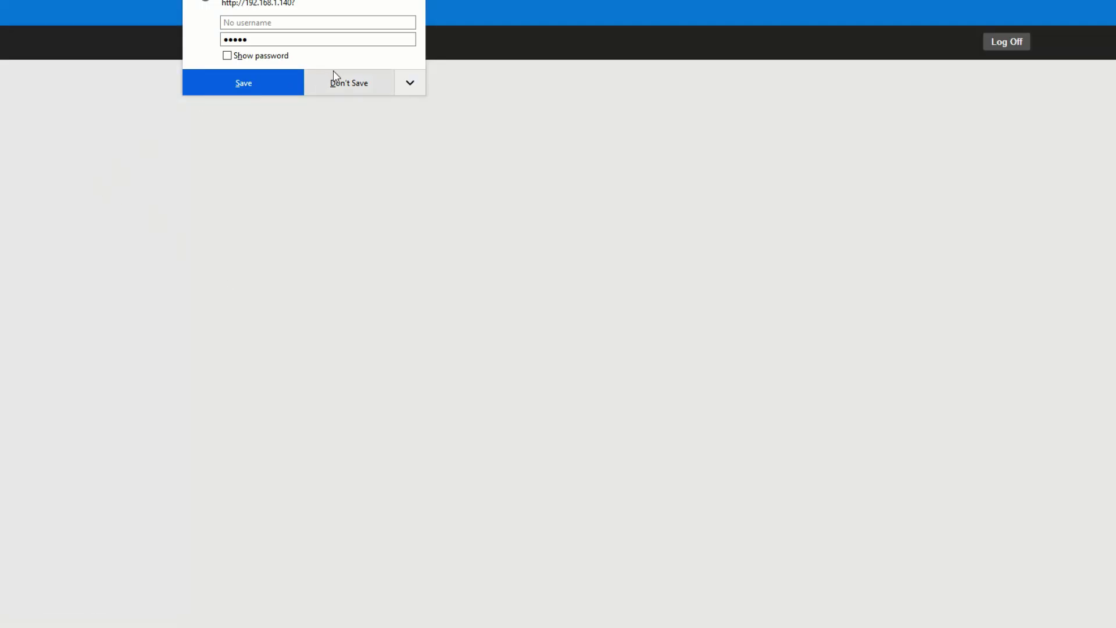
{"action": "left_click", "coordinate": [339, 82]}
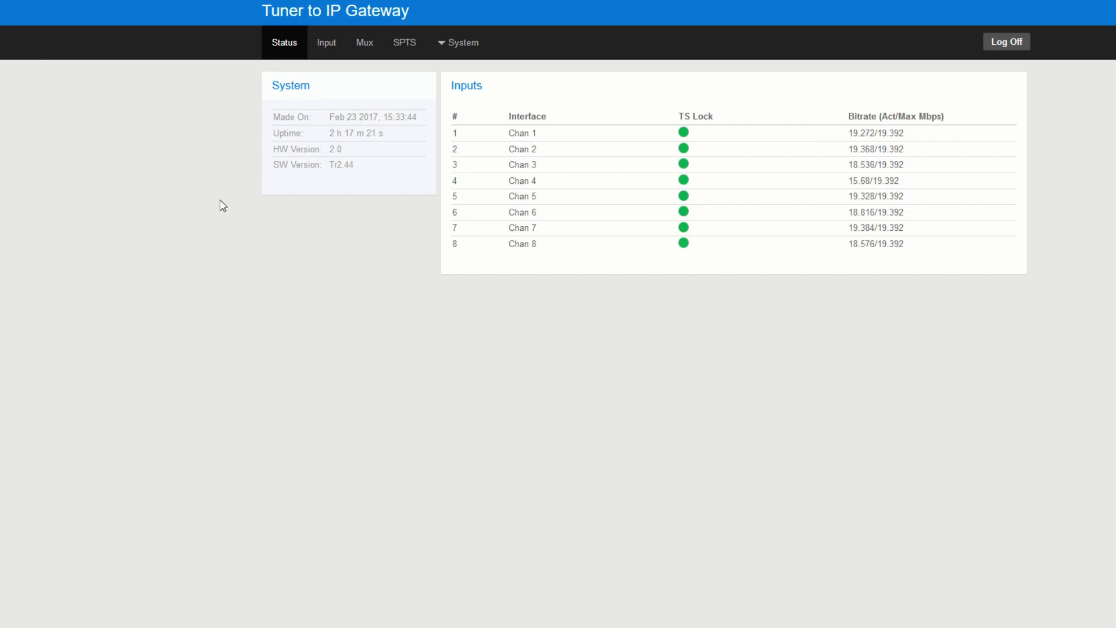
- Review signal quality, strength and tuned frequency for CHAN1 through CHAN8 on the Input page
{"action": "left_click", "coordinate": [328, 47]}
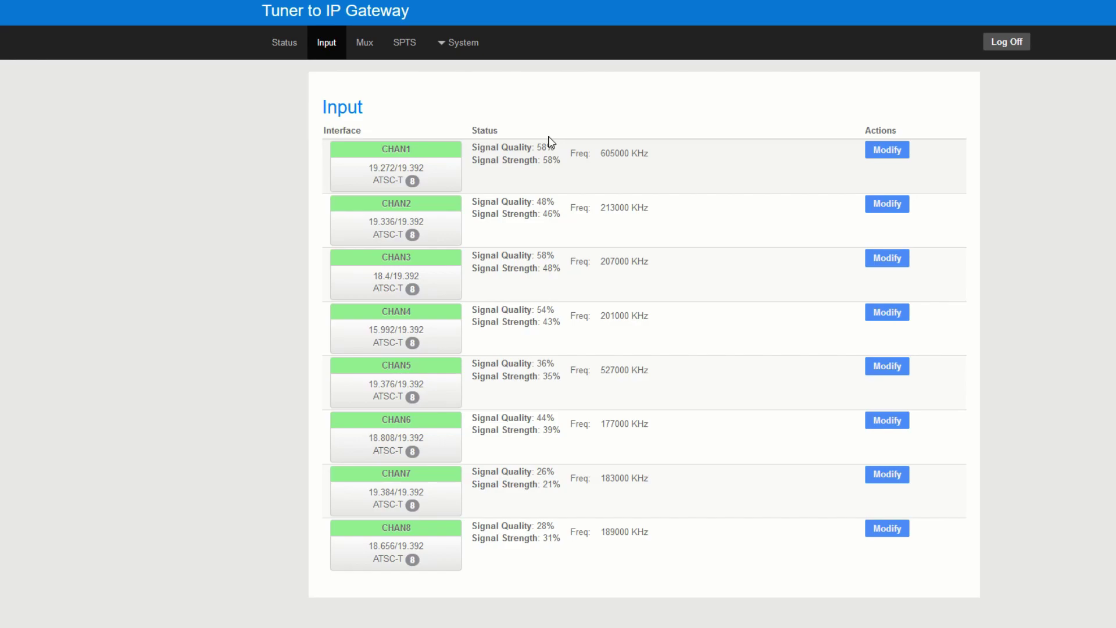
{"action": "left_click_drag", "start_coordinate": [472, 147], "coordinate": [639, 153]}
{"action": "left_click", "coordinate": [596, 167]}
{"action": "left_click", "coordinate": [623, 154]}
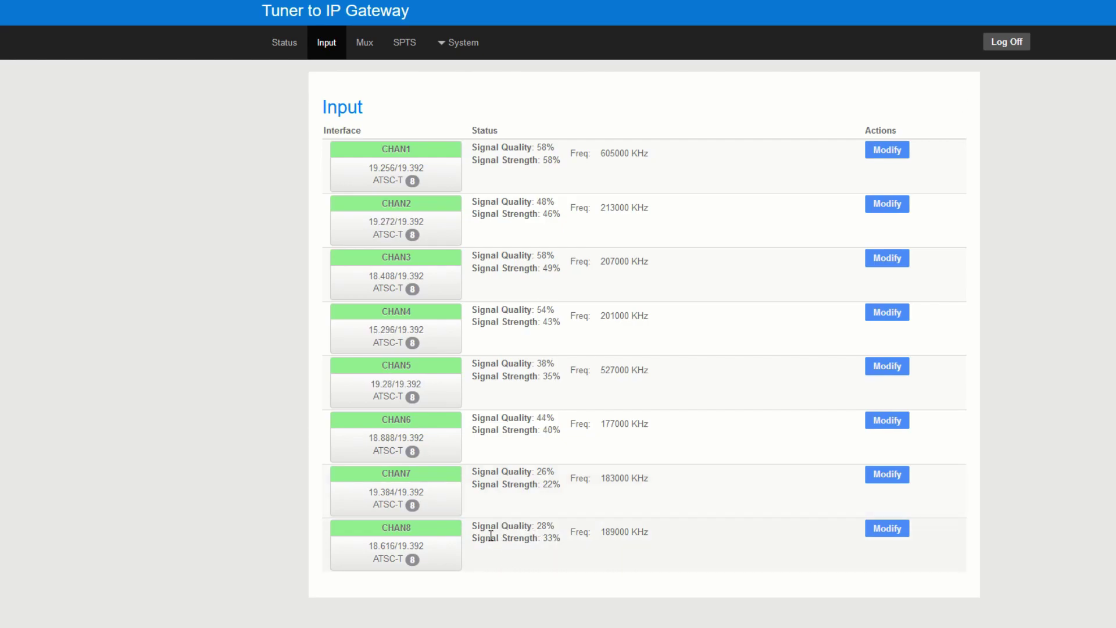
{"action": "left_click_drag", "start_coordinate": [491, 535], "coordinate": [547, 537]}
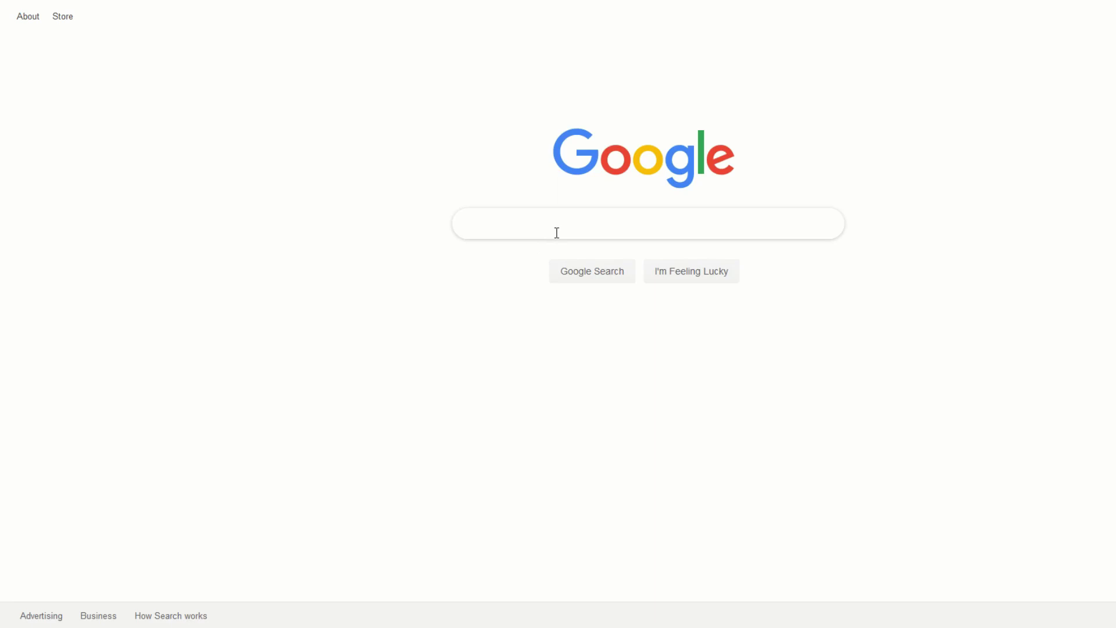
- Search Google for 'ATSC Channel Lineup 90501'
{"action": "type", "text": "ATSC"}
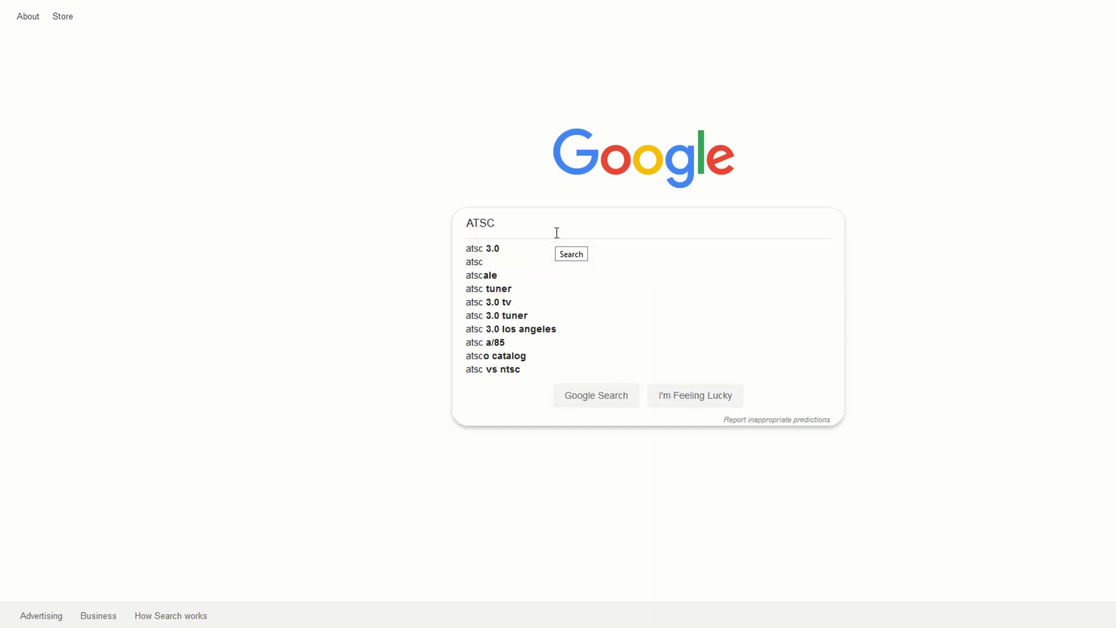
{"action": "type", "text": " Channel Lineup"}
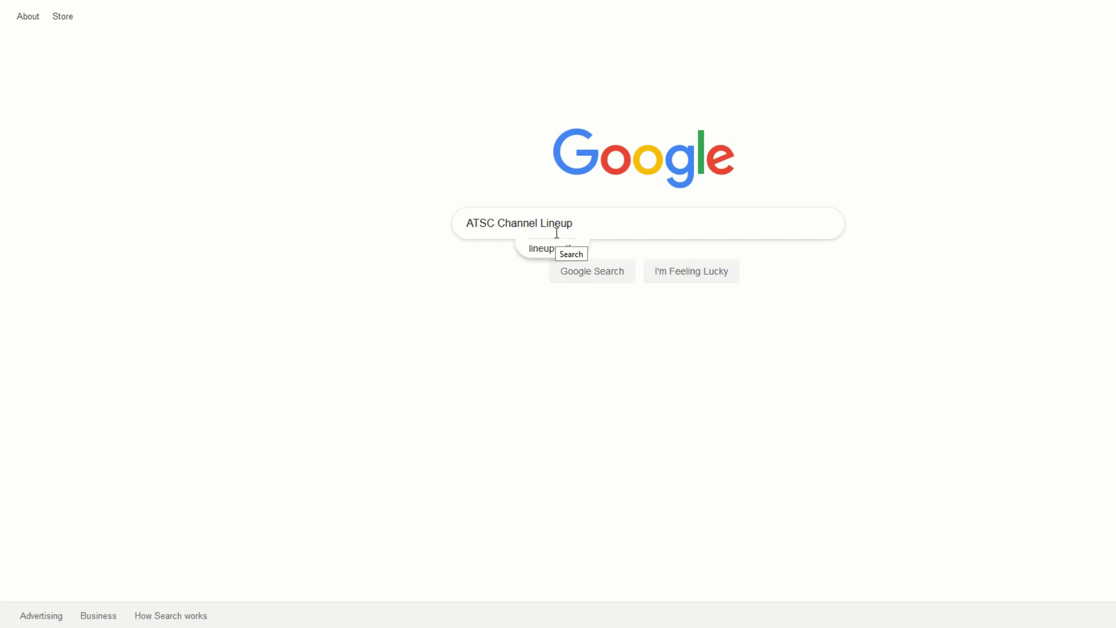
{"action": "type", "text": " 90501"}
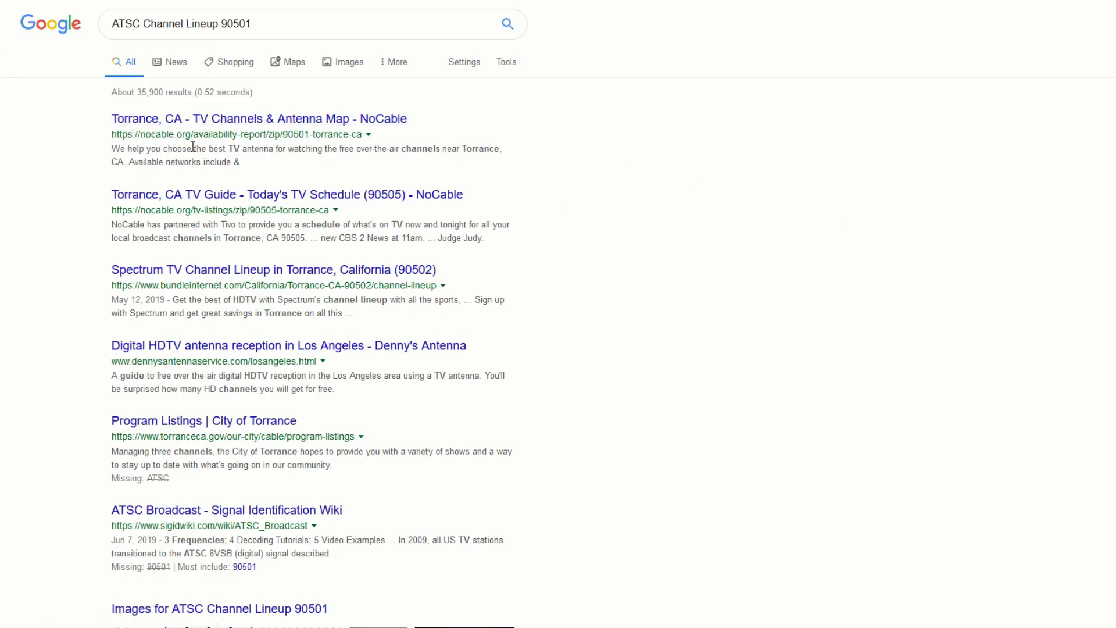
- Open NoCable's Torrance channel report and check KVCR-DT's transmitter location and distance
{"action": "left_click", "coordinate": [213, 129]}
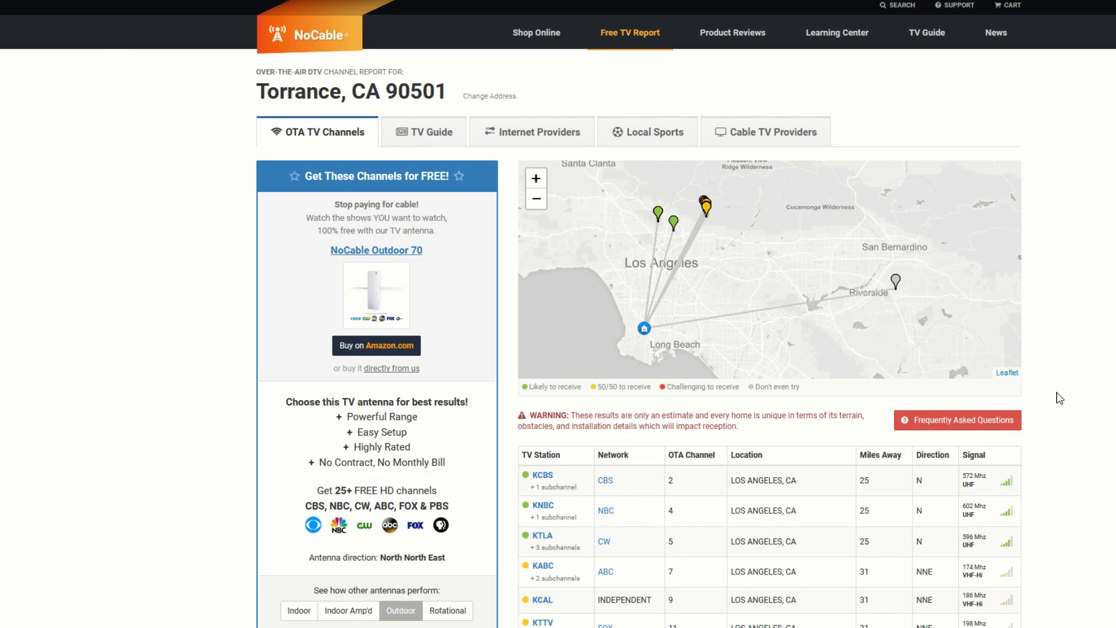
{"action": "scroll", "coordinate": [1058, 395], "scroll_direction": "down", "scroll_amount": 6}
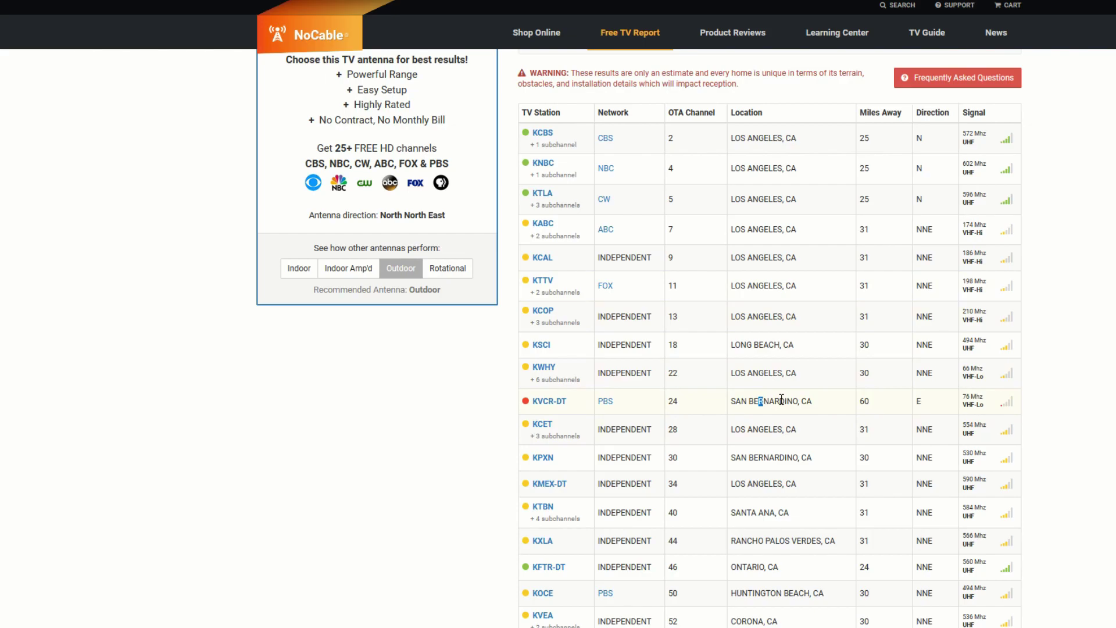
{"action": "left_click_drag", "start_coordinate": [782, 399], "coordinate": [823, 406]}
{"action": "left_click", "coordinate": [824, 406]}
{"action": "left_click_drag", "start_coordinate": [876, 405], "coordinate": [730, 403]}
{"action": "left_click", "coordinate": [730, 404]}
- Find KCBS's 572 MHz signal frequency in the station table
{"action": "scroll", "coordinate": [712, 186], "scroll_direction": "up", "scroll_amount": 1}
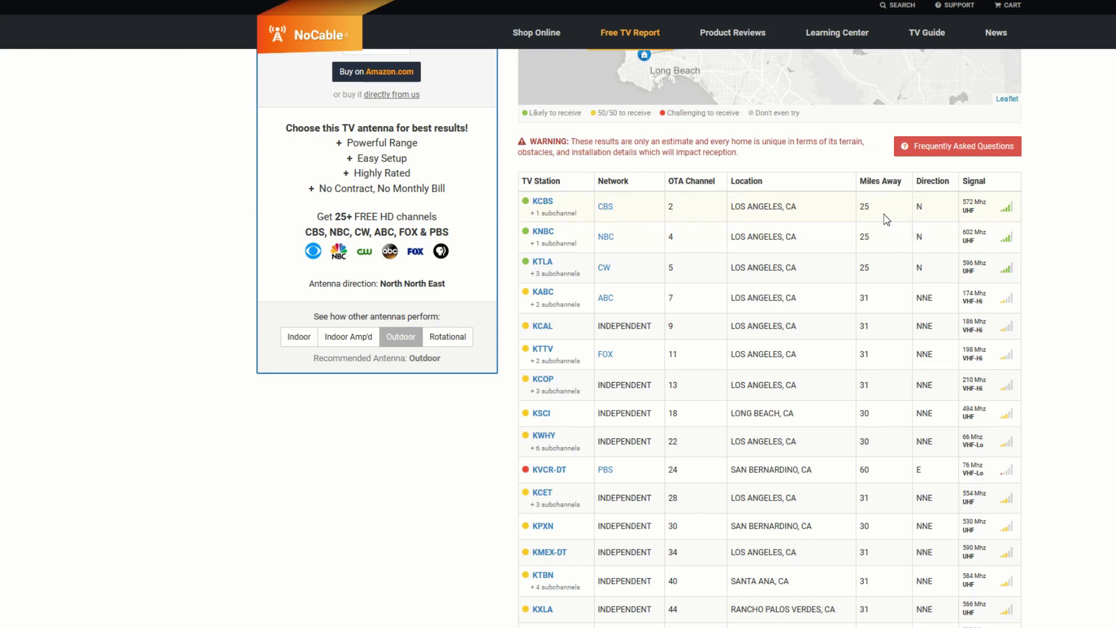
{"action": "scroll", "coordinate": [930, 256], "scroll_direction": "up", "scroll_amount": 3}
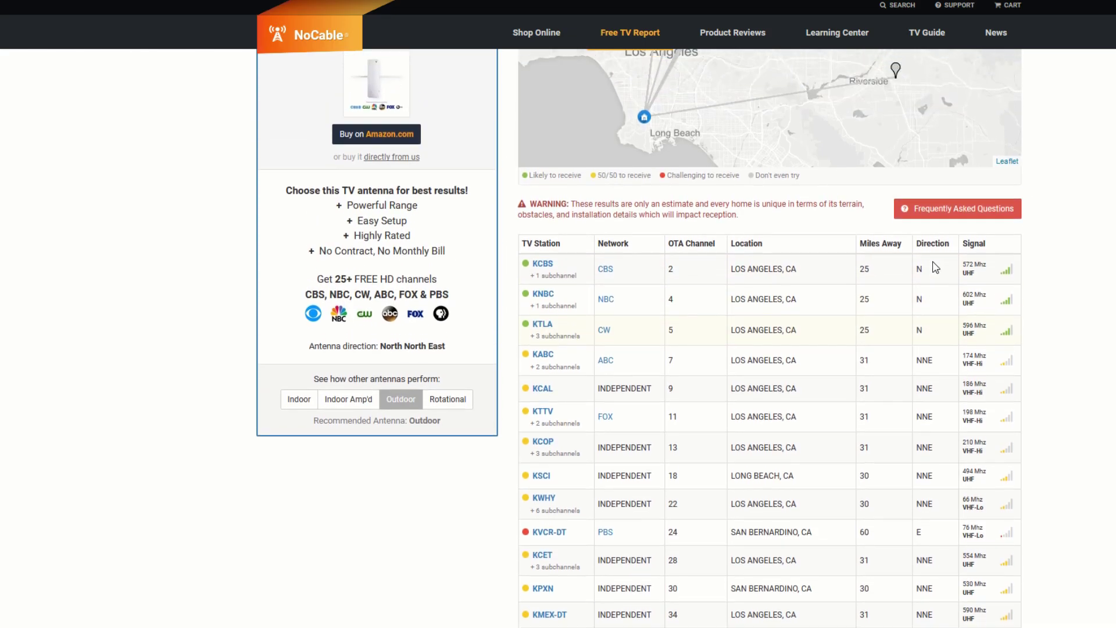
{"action": "scroll", "coordinate": [951, 330], "scroll_direction": "down", "scroll_amount": 1}
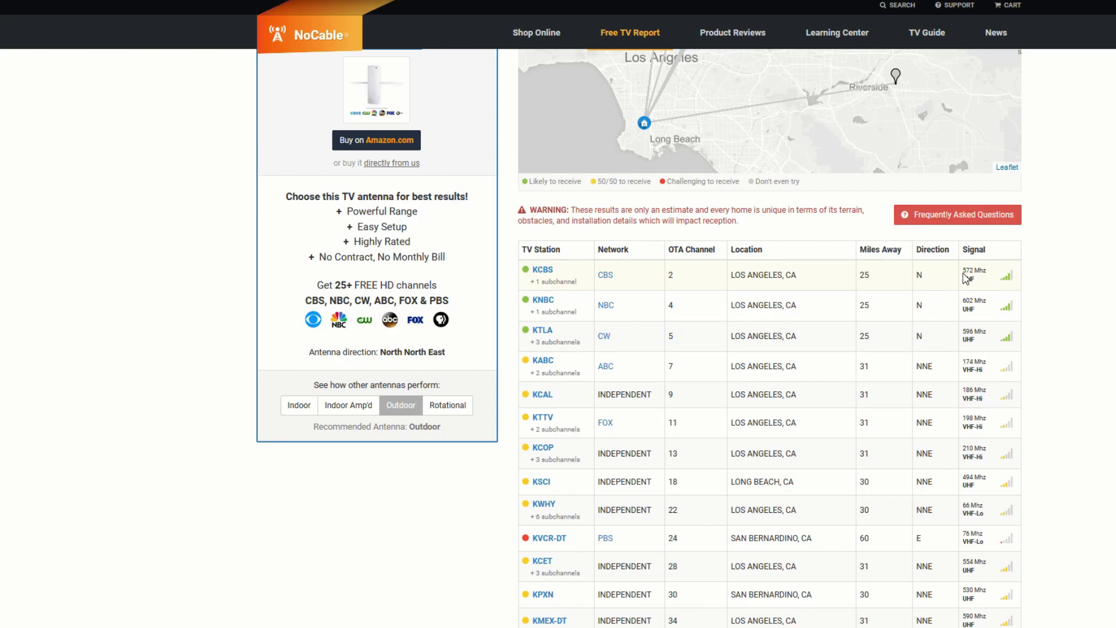
{"action": "left_click_drag", "start_coordinate": [991, 277], "coordinate": [963, 267]}
{"action": "left_click", "coordinate": [984, 270]}
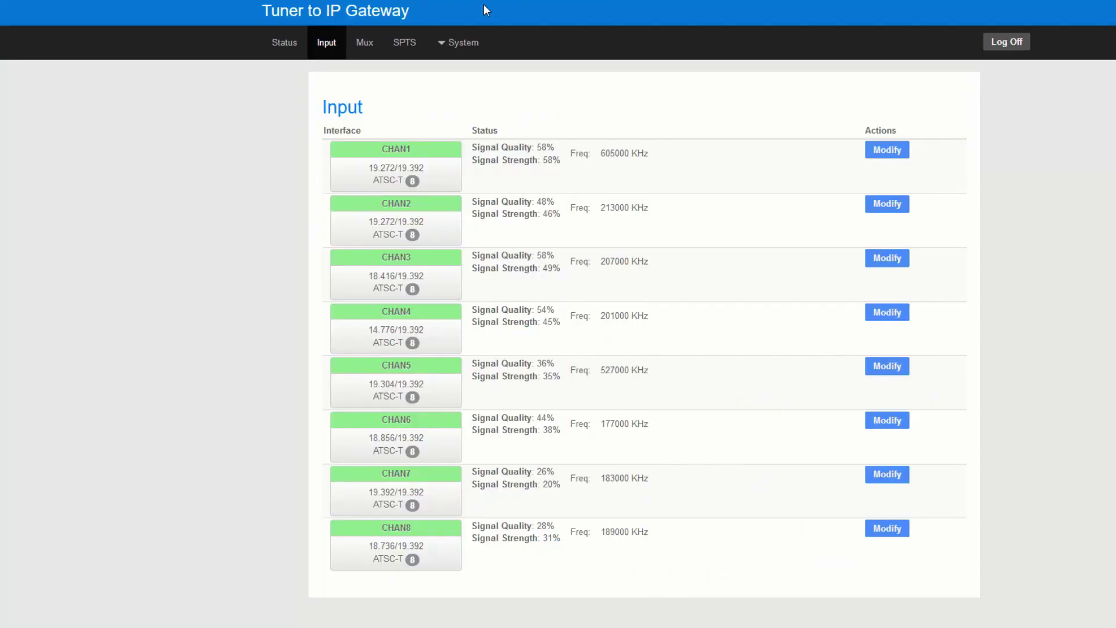
- Retune Channel 1 to 575000 KHz and check its new bitrate and signal readings
{"action": "left_click", "coordinate": [887, 150]}
{"action": "left_click_drag", "start_coordinate": [648, 136], "coordinate": [546, 129]}
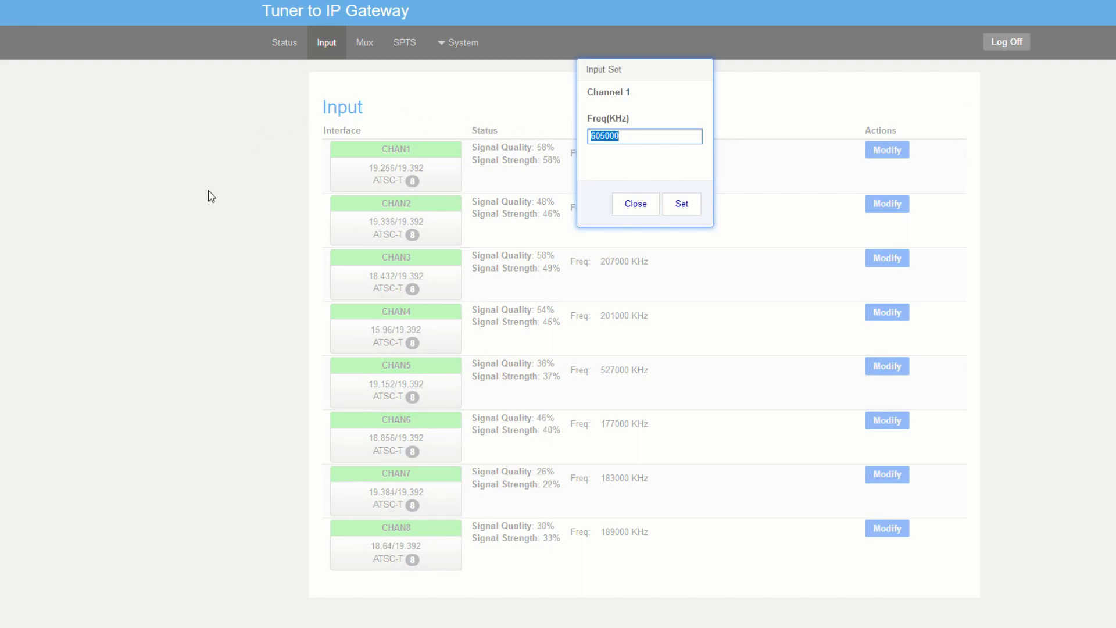
{"action": "type", "text": "5750"}
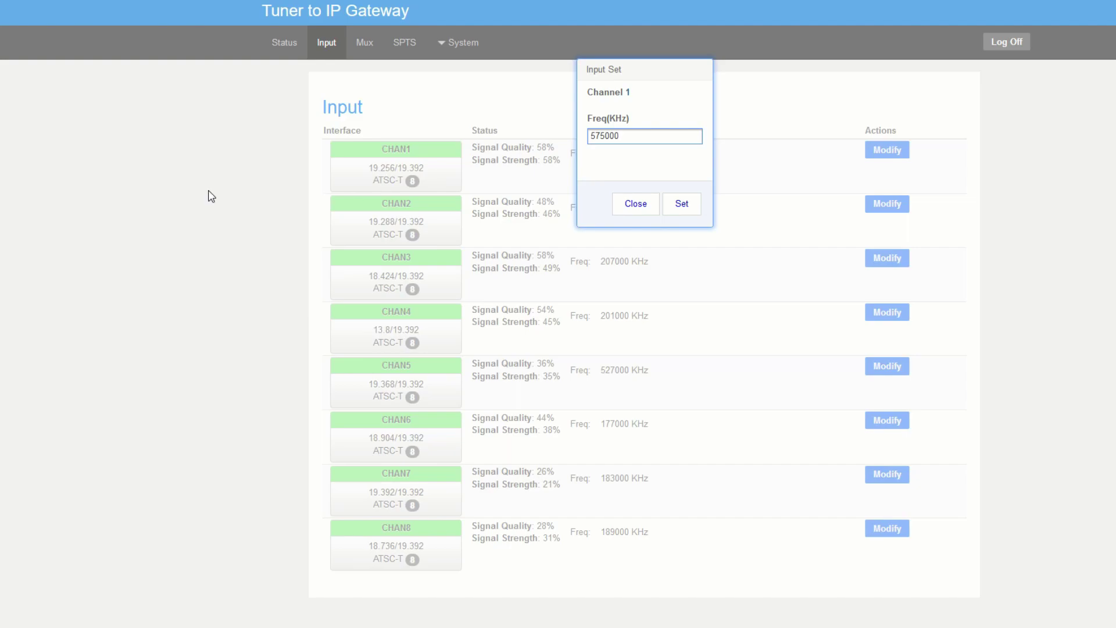
{"action": "left_click", "coordinate": [689, 209]}
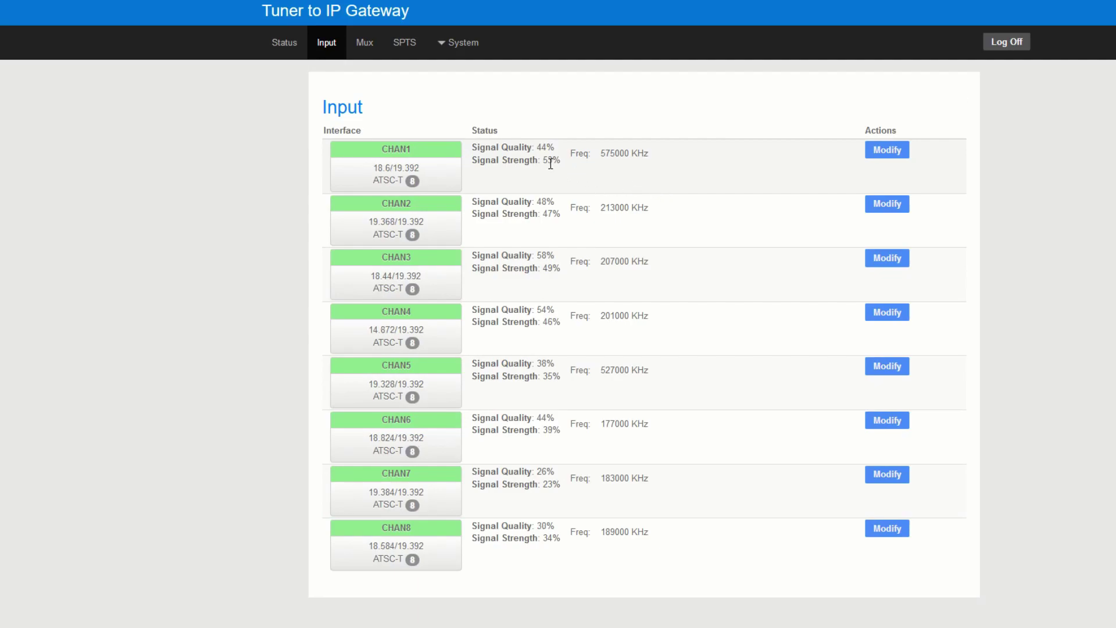
{"action": "left_click_drag", "start_coordinate": [373, 168], "coordinate": [431, 174]}
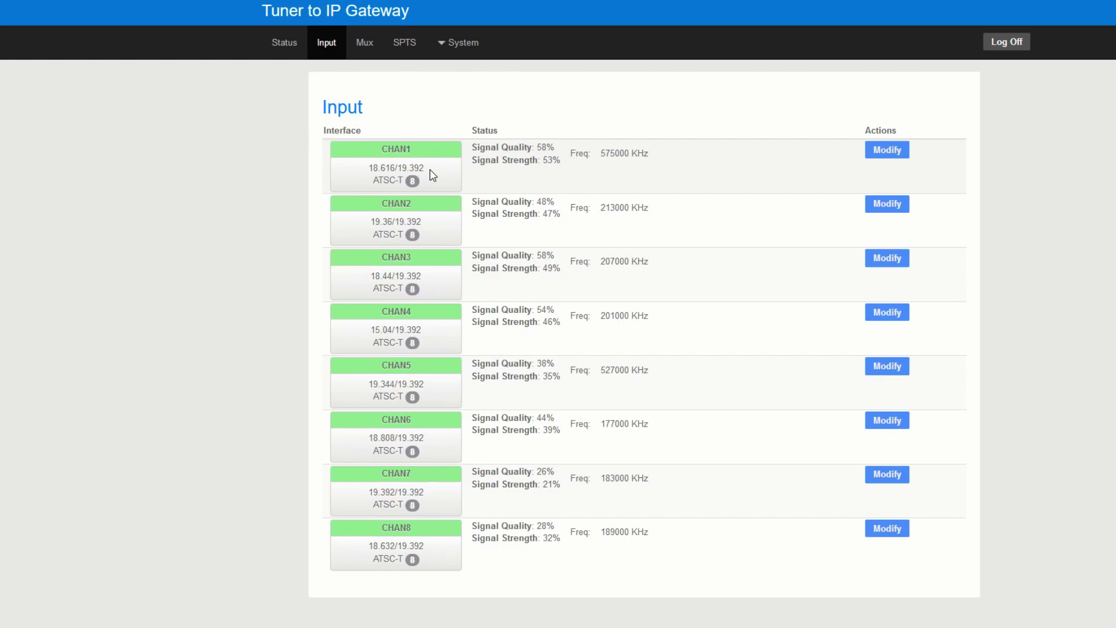
{"action": "left_click_drag", "start_coordinate": [513, 150], "coordinate": [577, 177]}
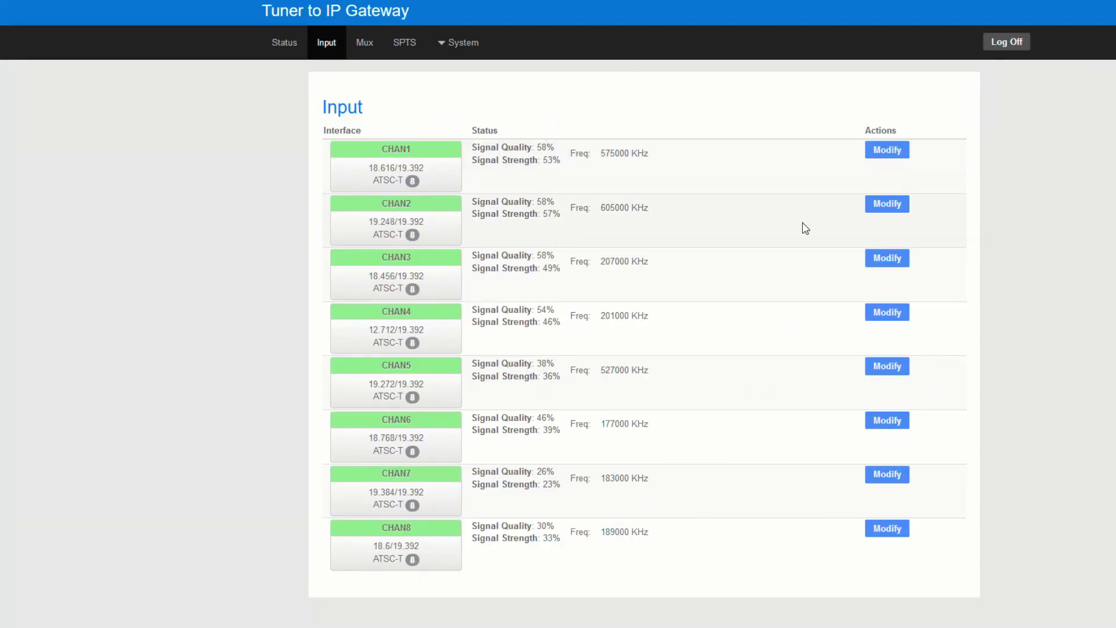
- Retune Channel 2 to 605000 KHz
{"action": "left_click", "coordinate": [889, 207]}
{"action": "left_click_drag", "start_coordinate": [655, 131], "coordinate": [475, 149]}
{"action": "type", "text": "60500"}
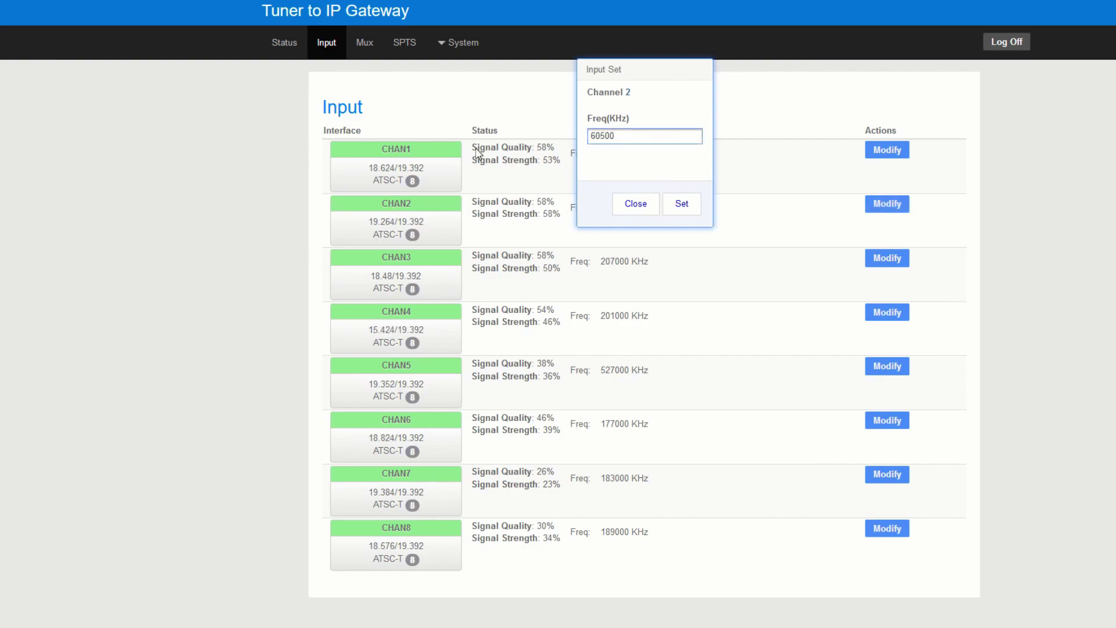
{"action": "type", "text": "0"}
{"action": "left_click", "coordinate": [681, 207]}
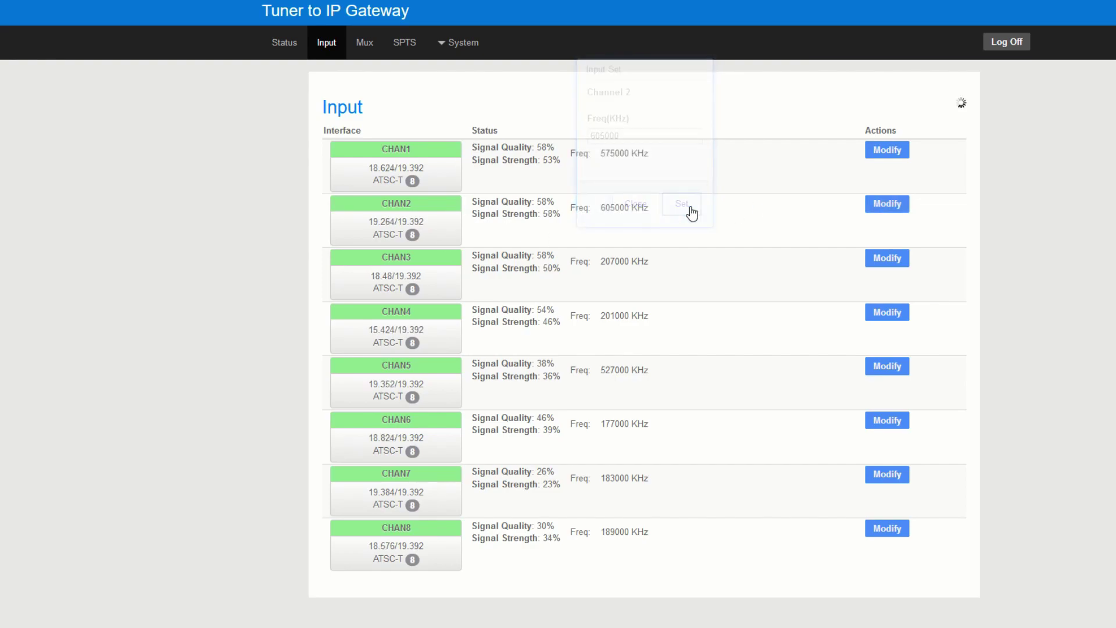
- Scan CH 2's input and add its sub-program 3 to output CH 2
{"action": "left_click", "coordinate": [365, 43]}
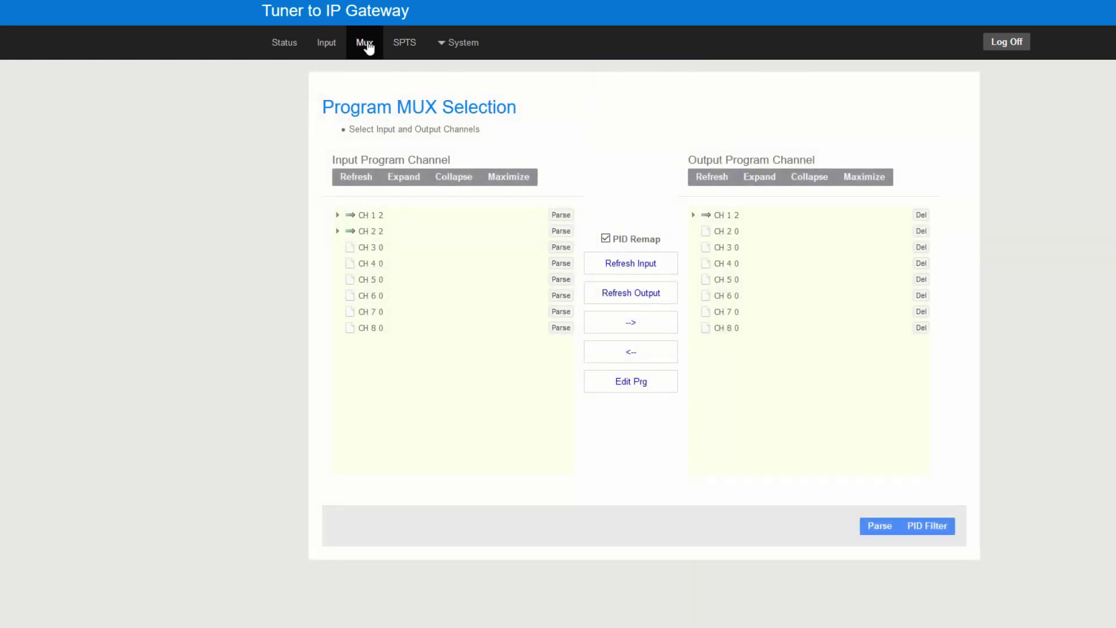
{"action": "left_click", "coordinate": [561, 235]}
{"action": "left_click", "coordinate": [337, 232]}
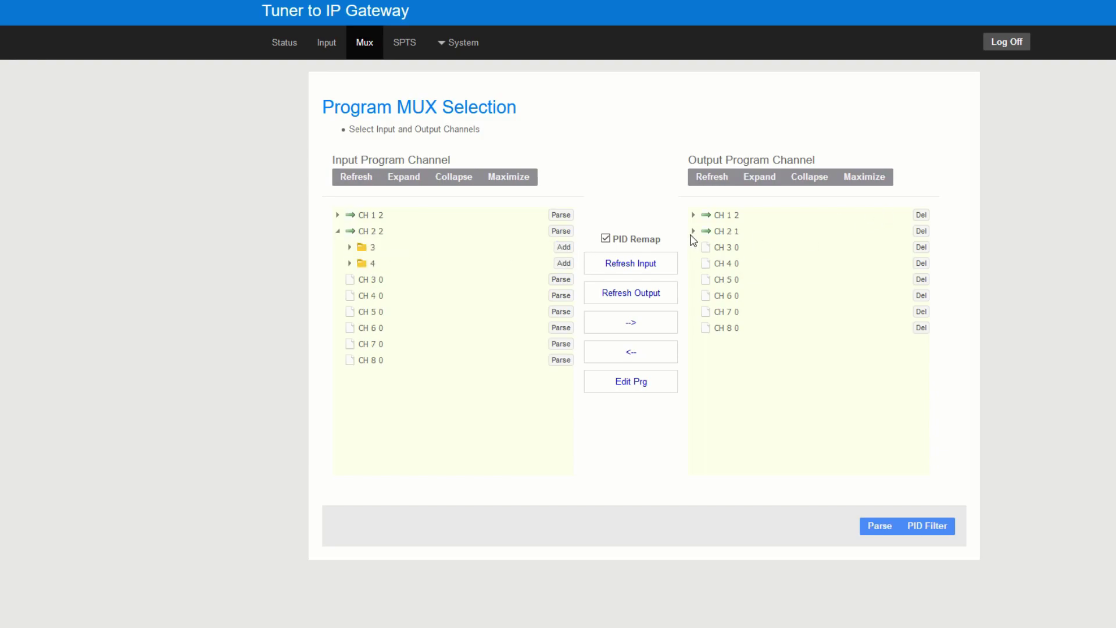
{"action": "left_click", "coordinate": [694, 232]}
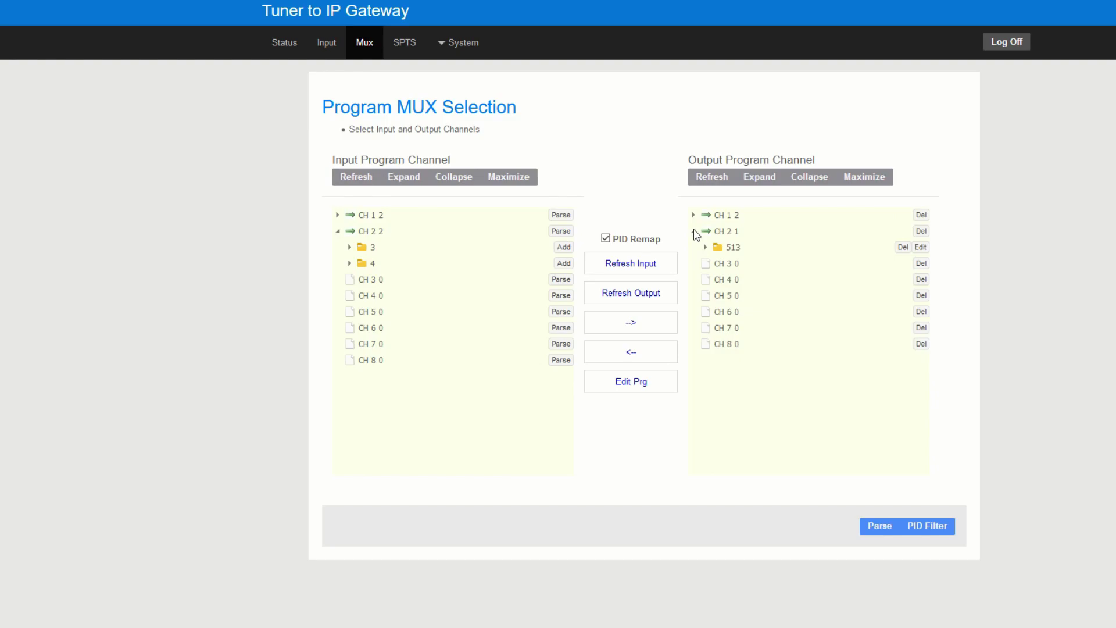
- Name output program 513 'NBC' and save it
{"action": "left_click", "coordinate": [922, 247]}
{"action": "left_click", "coordinate": [761, 142]}
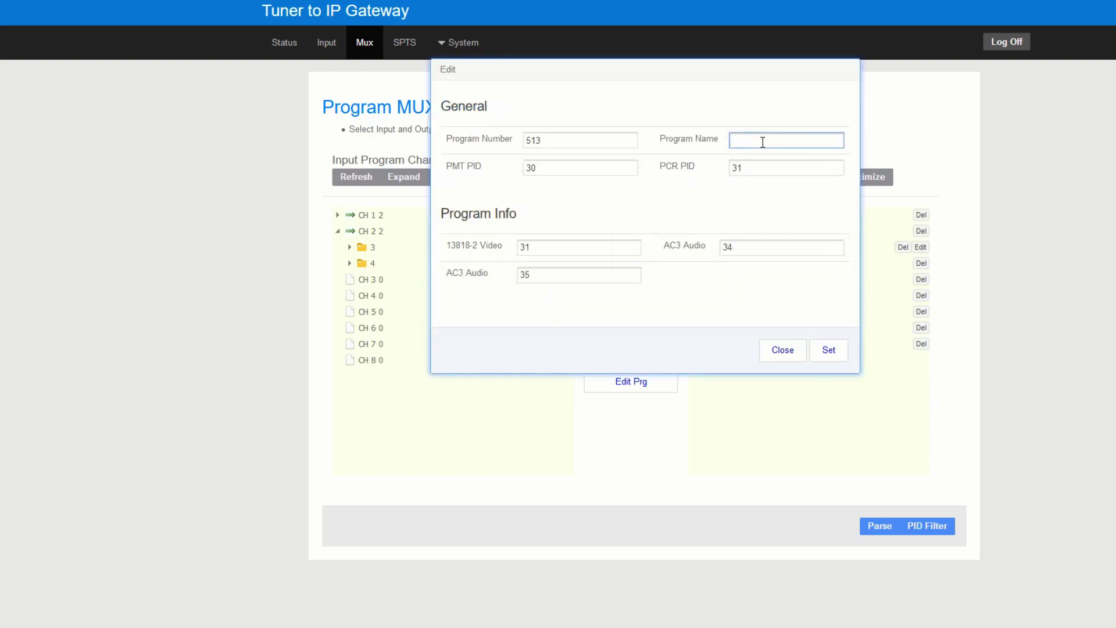
{"action": "type", "text": "NBC"}
{"action": "left_click", "coordinate": [829, 350]}
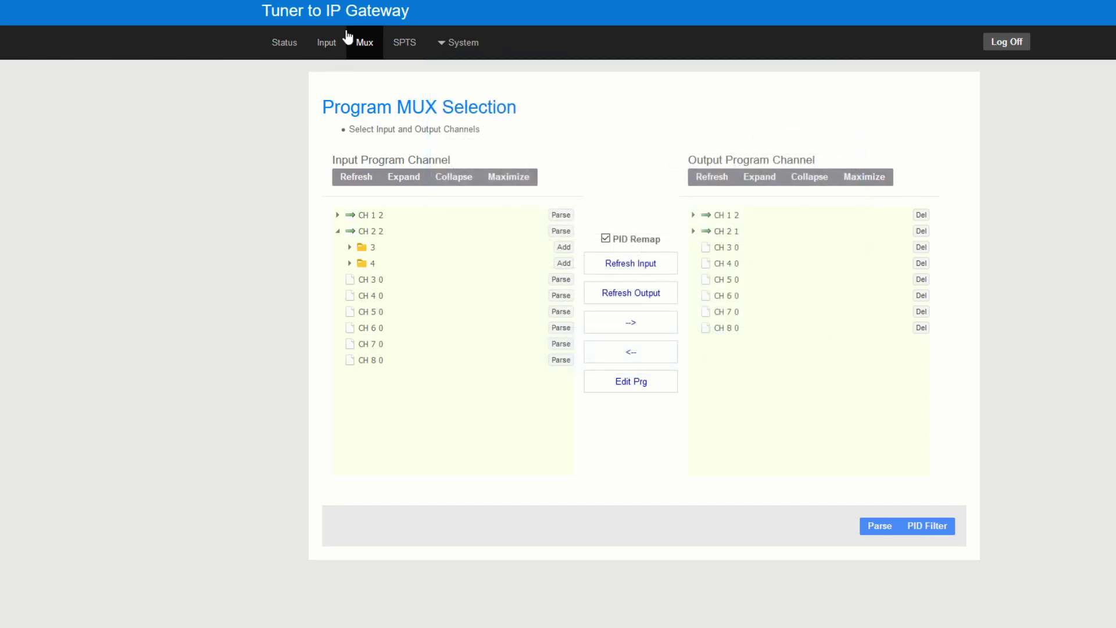
{"action": "left_click", "coordinate": [324, 43]}
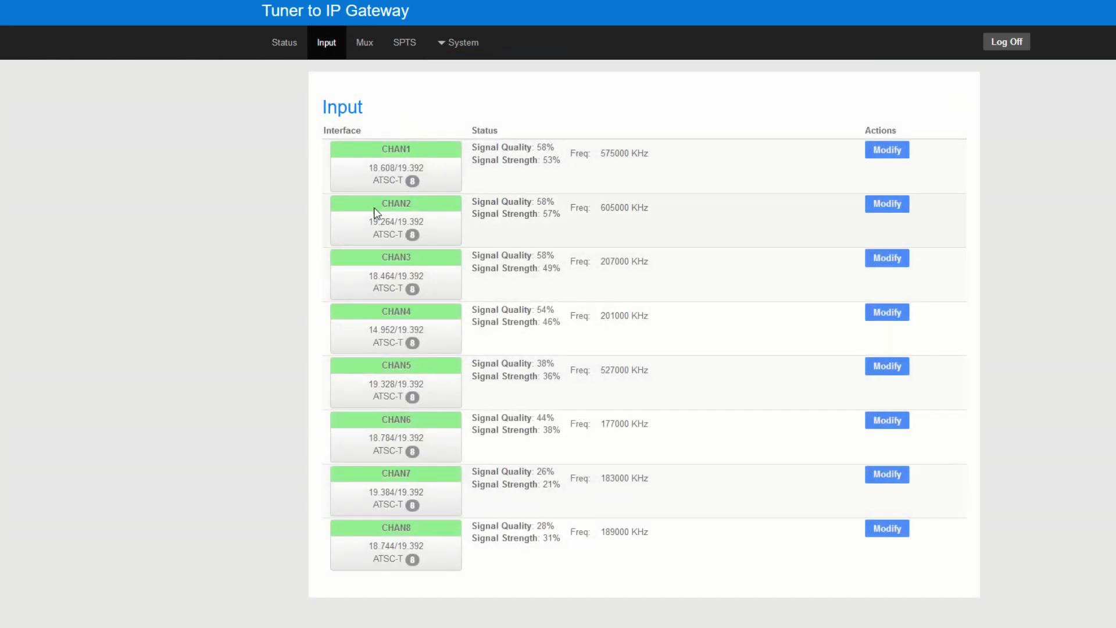
- Set the NBC SPTS output row's destination port to 1005 and apply it
{"action": "left_click_drag", "start_coordinate": [534, 200], "coordinate": [605, 221]}
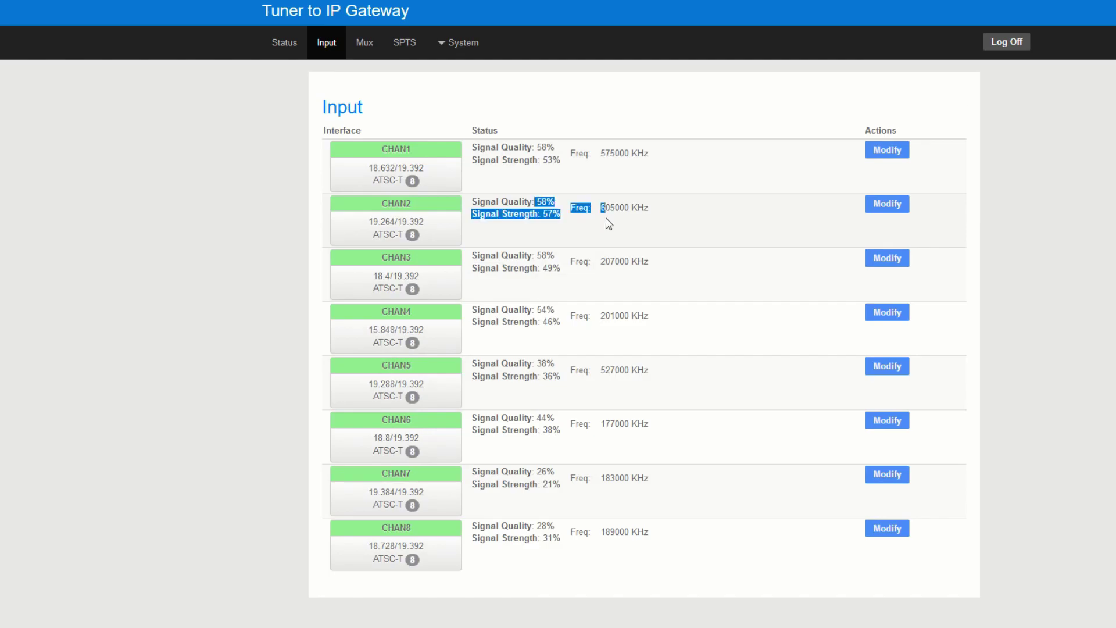
{"action": "left_click", "coordinate": [378, 48]}
{"action": "left_click", "coordinate": [404, 44]}
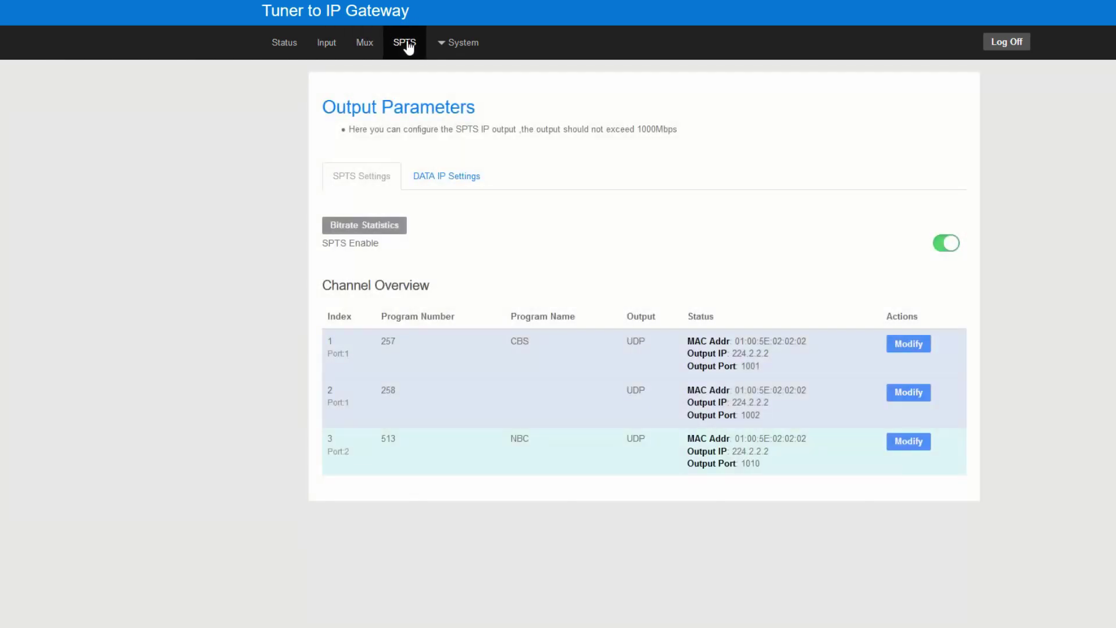
{"action": "left_click_drag", "start_coordinate": [333, 452], "coordinate": [459, 462]}
{"action": "double_click", "coordinate": [519, 439]}
{"action": "left_click", "coordinate": [909, 441]}
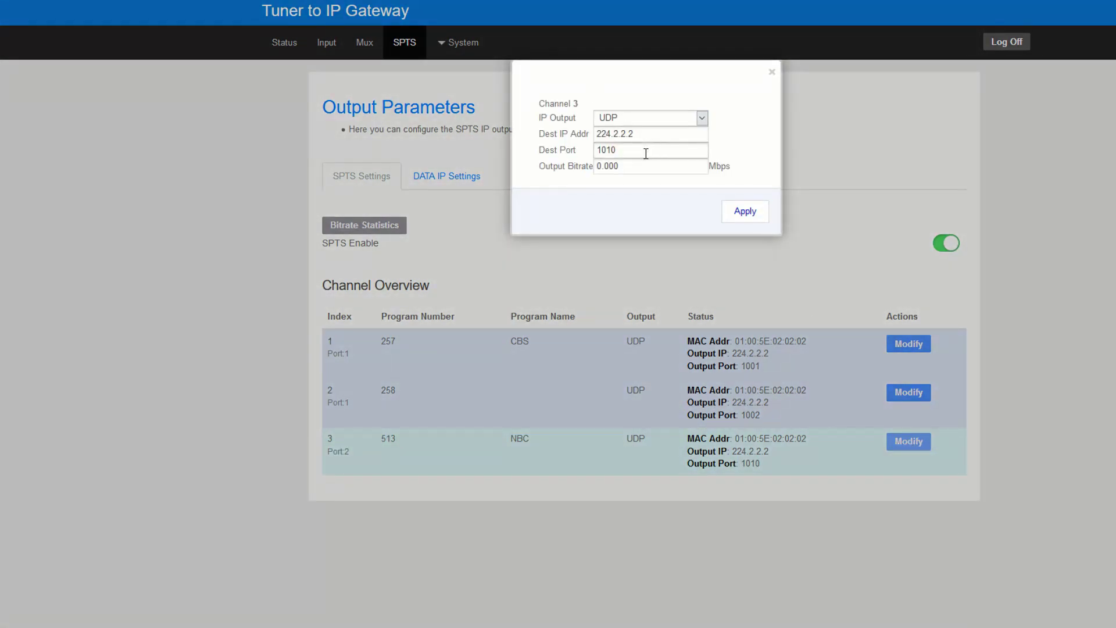
{"action": "left_click", "coordinate": [646, 152]}
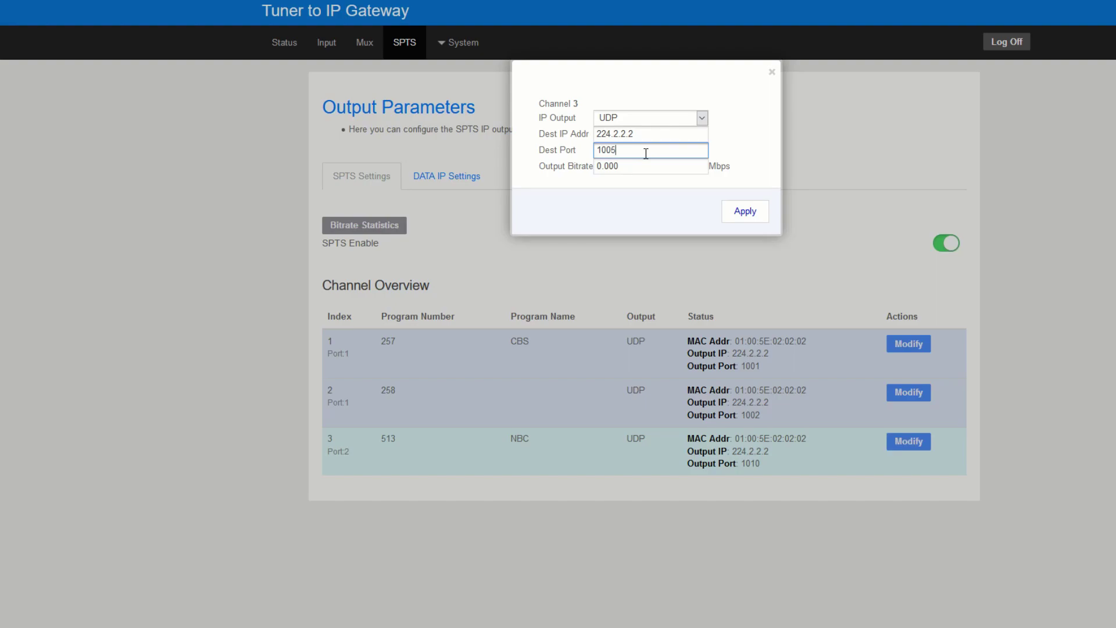
{"action": "left_click", "coordinate": [751, 216]}
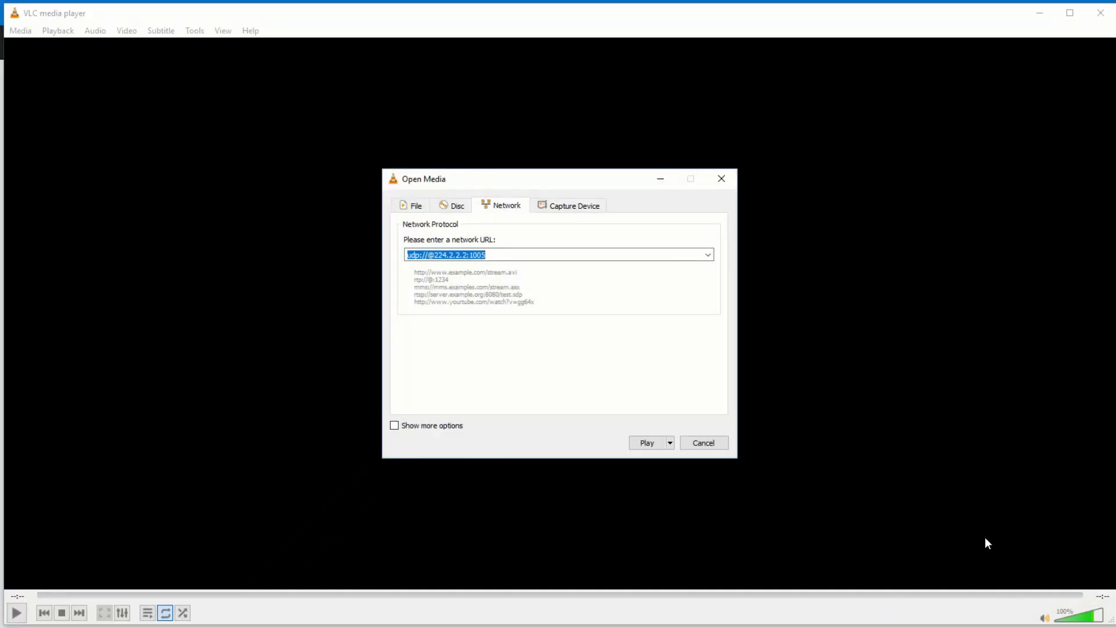
{"action": "left_click", "coordinate": [518, 254]}
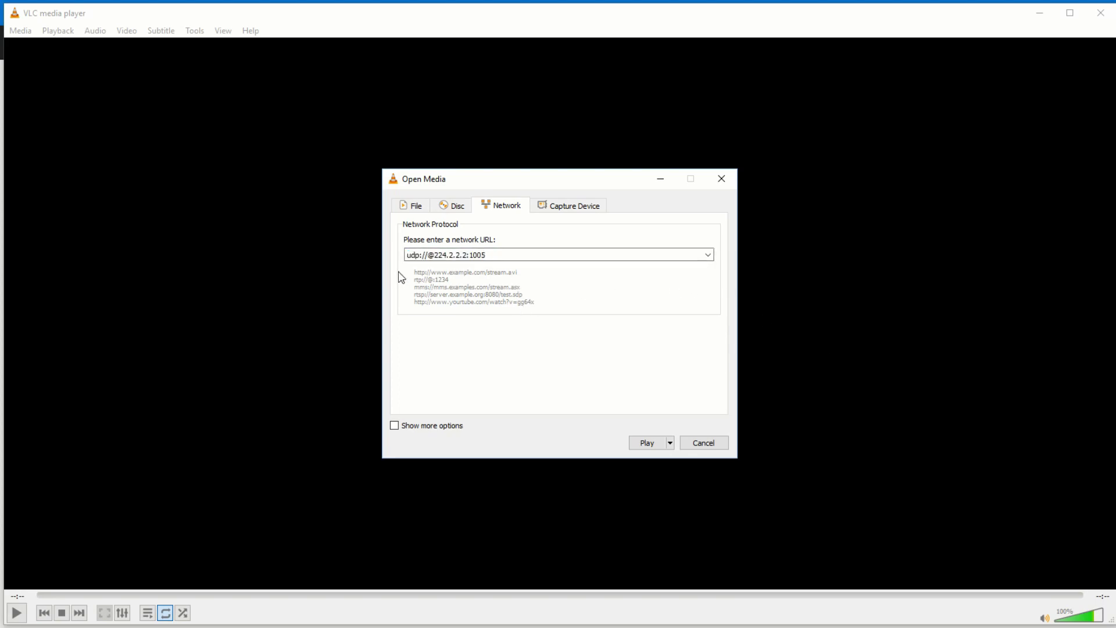
{"action": "left_click", "coordinate": [648, 443]}
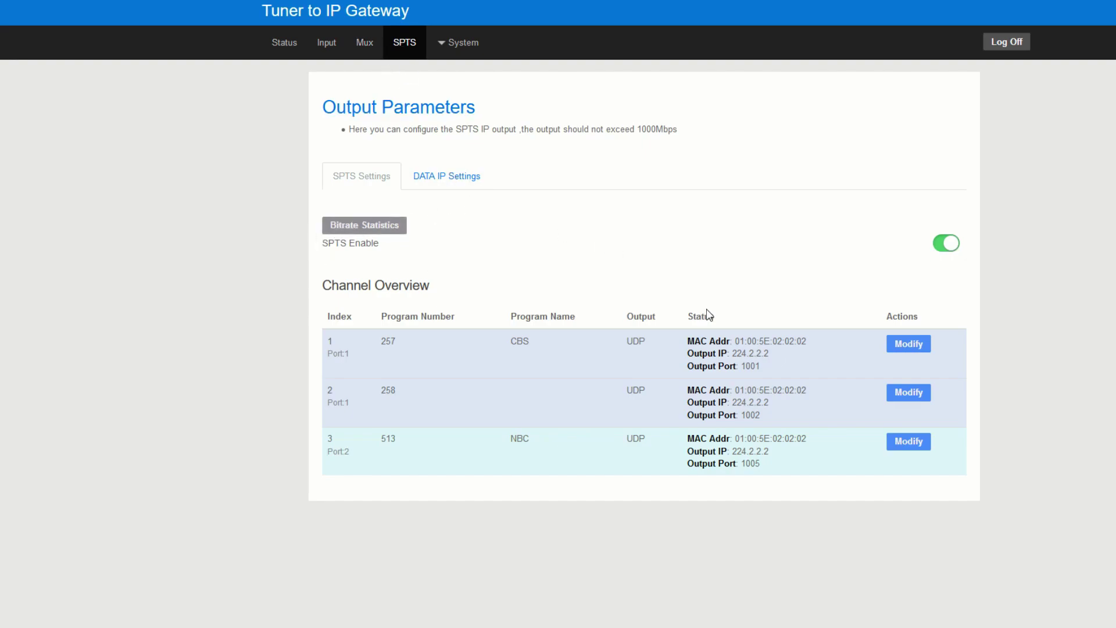
- Collapse the CH 2 2 input programs on the Mux page
{"action": "left_click", "coordinate": [363, 46]}
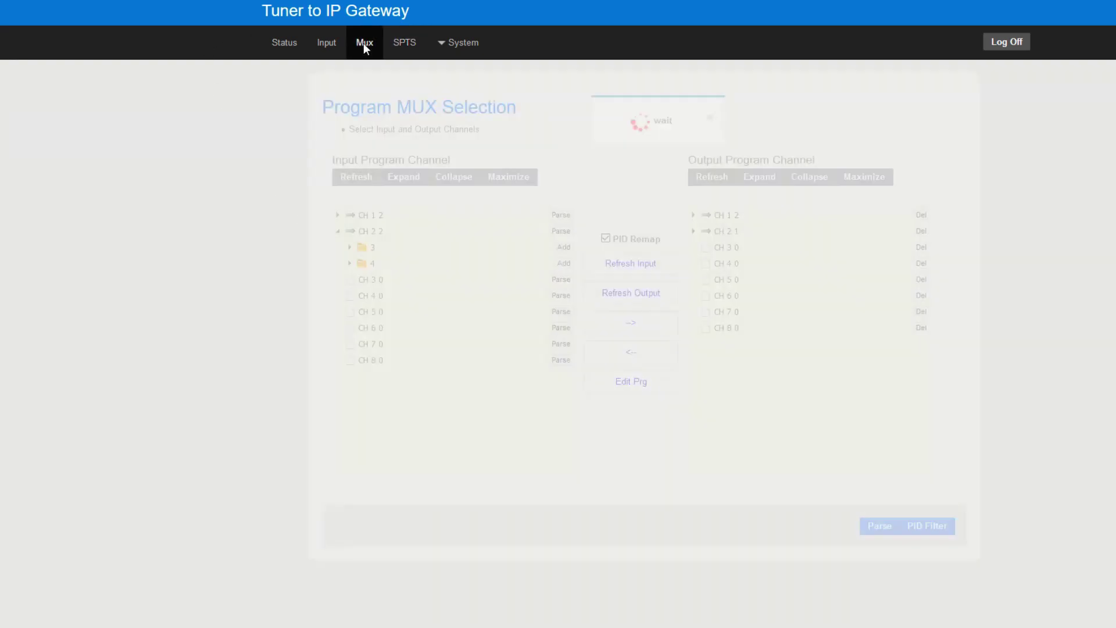
{"action": "left_click", "coordinate": [338, 233]}
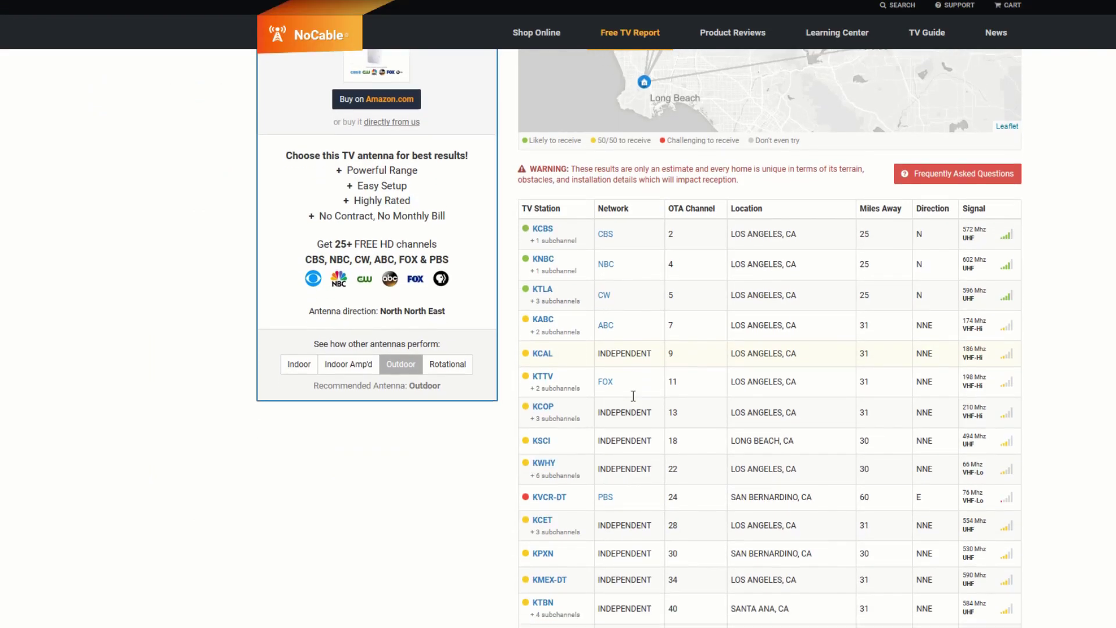
{"action": "scroll", "coordinate": [633, 396], "scroll_direction": "down", "scroll_amount": 3}
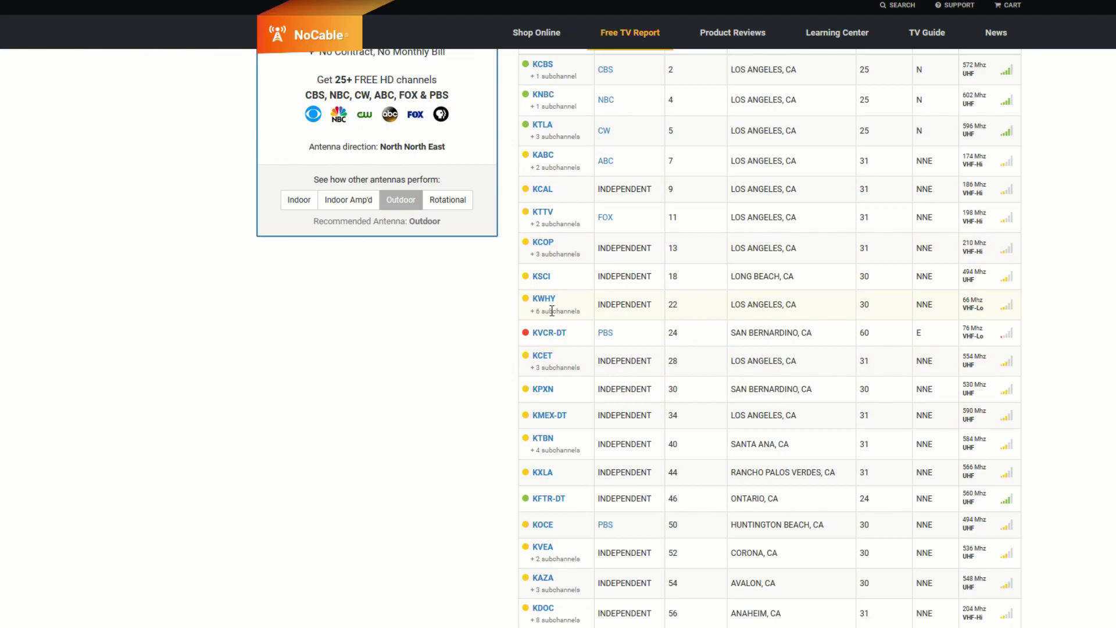
- Highlight the KWHY row's subchannel listing in the NoCable station report
{"action": "left_click_drag", "start_coordinate": [551, 311], "coordinate": [579, 312]}
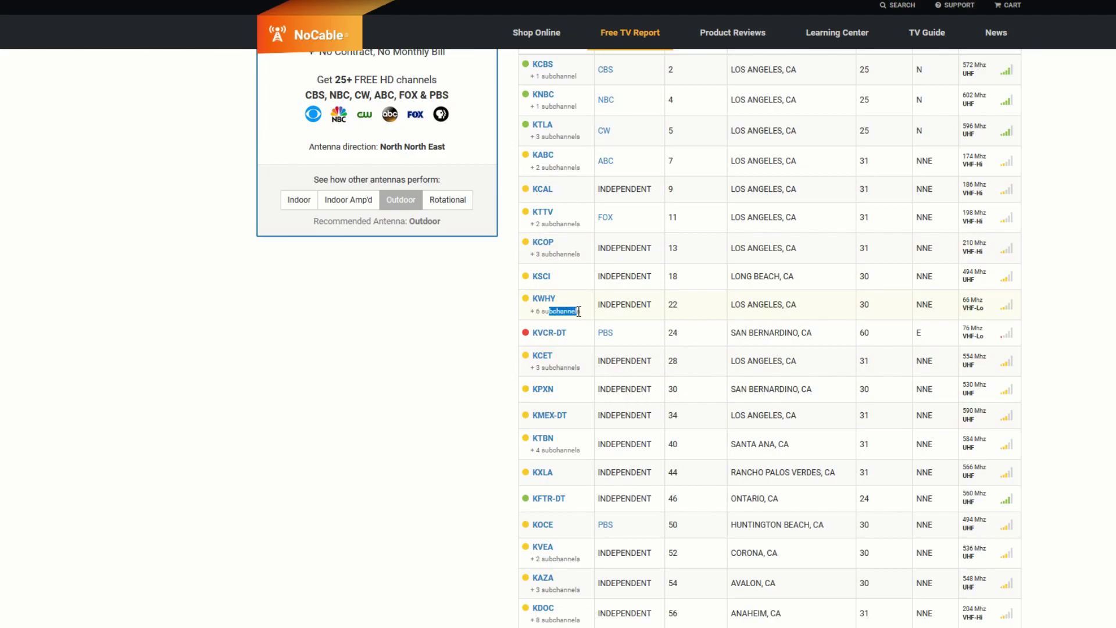
{"action": "left_click", "coordinate": [974, 305]}
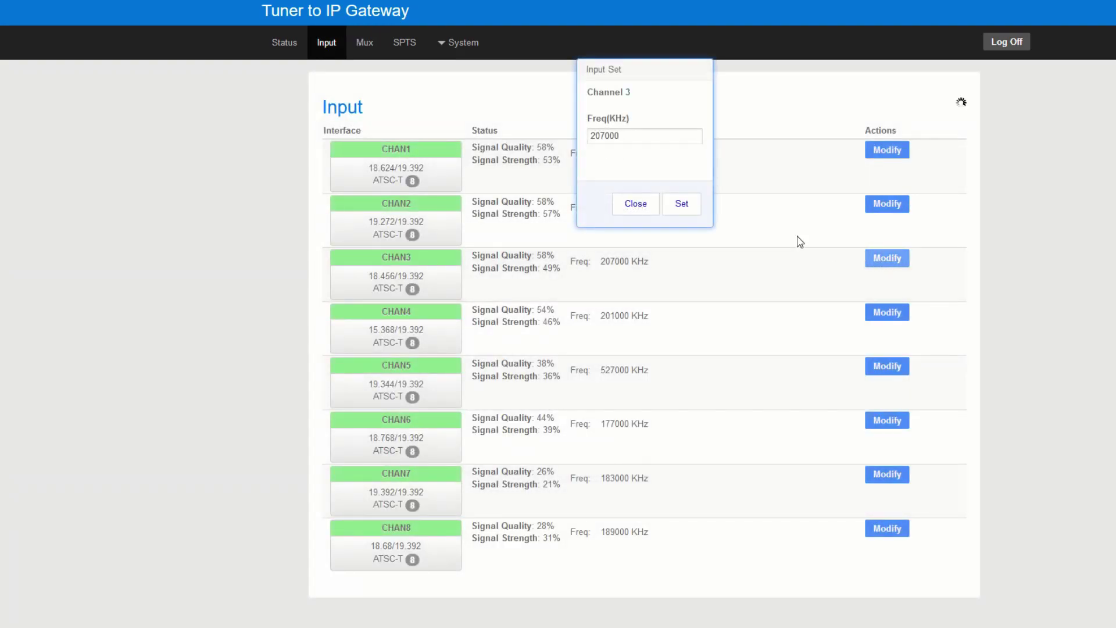
- Replace CHAN3's 207000 frequency with 69000 KHz and check its new signal readings
{"action": "left_click_drag", "start_coordinate": [699, 137], "coordinate": [414, 155]}
{"action": "type", "text": "069"}
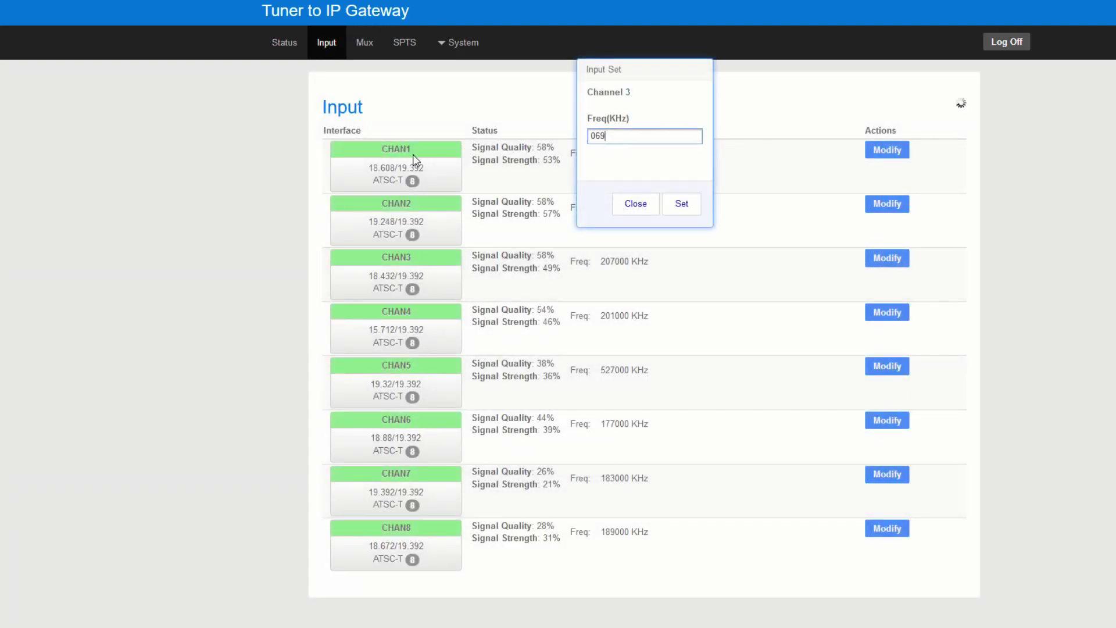
{"action": "type", "text": "000"}
{"action": "left_click", "coordinate": [682, 204]}
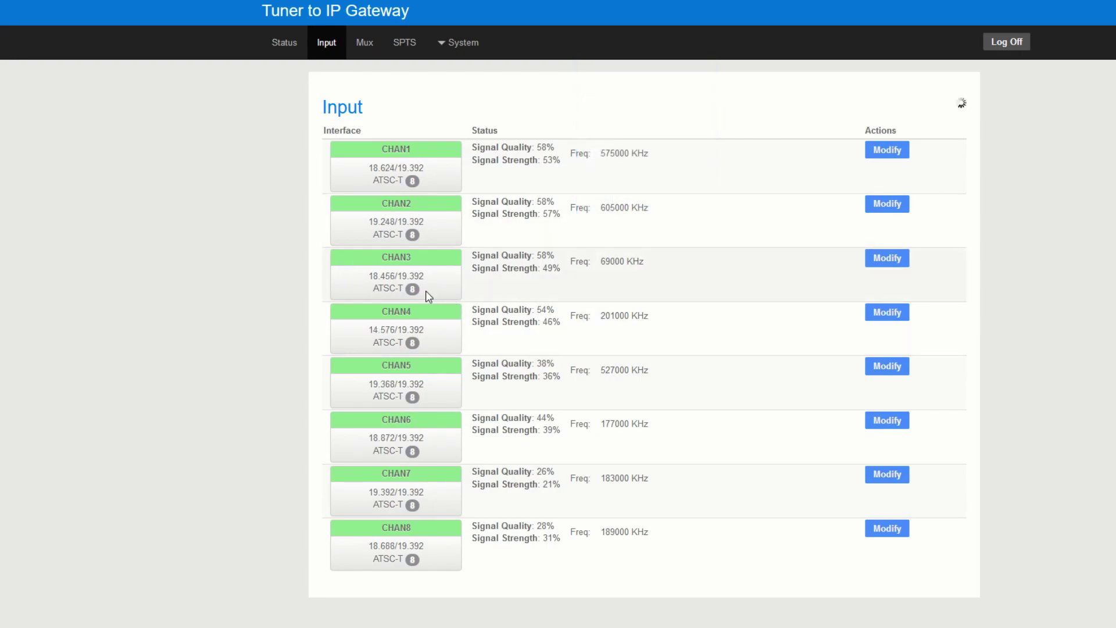
{"action": "left_click_drag", "start_coordinate": [486, 258], "coordinate": [603, 273]}
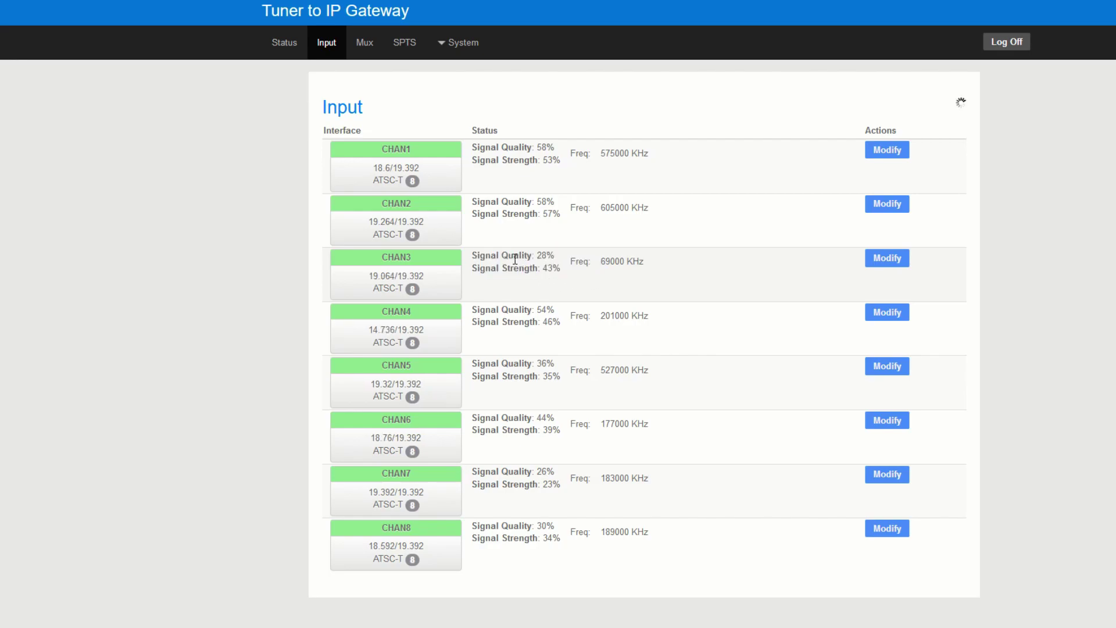
{"action": "left_click_drag", "start_coordinate": [493, 258], "coordinate": [610, 264]}
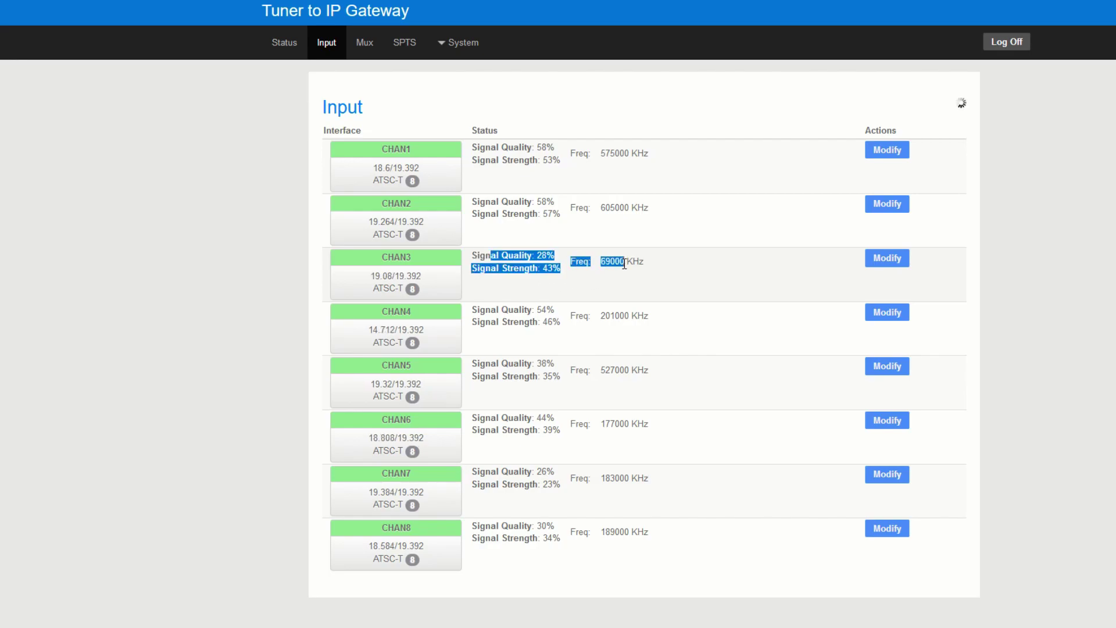
- Parse input CH 3 on the Mux page to scan its programs
{"action": "left_click", "coordinate": [364, 46]}
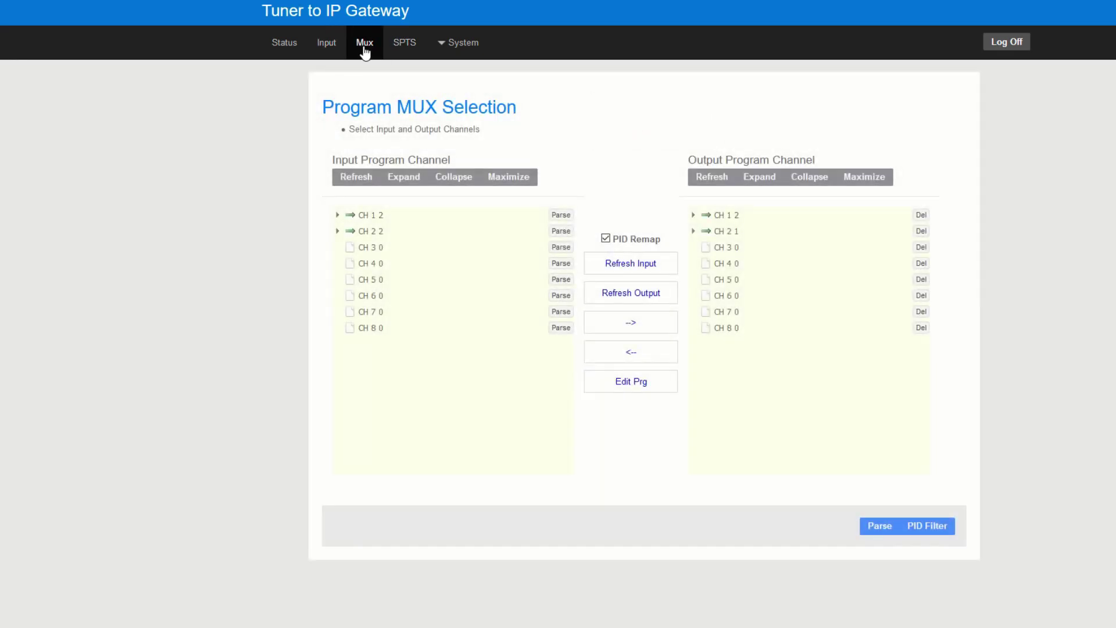
{"action": "left_click", "coordinate": [366, 249]}
{"action": "left_click", "coordinate": [560, 248]}
- Expand output CH 1 and CH 2 to view programs 257 CBS and 258, then collapse them
{"action": "left_click", "coordinate": [693, 232]}
{"action": "left_click", "coordinate": [694, 215]}
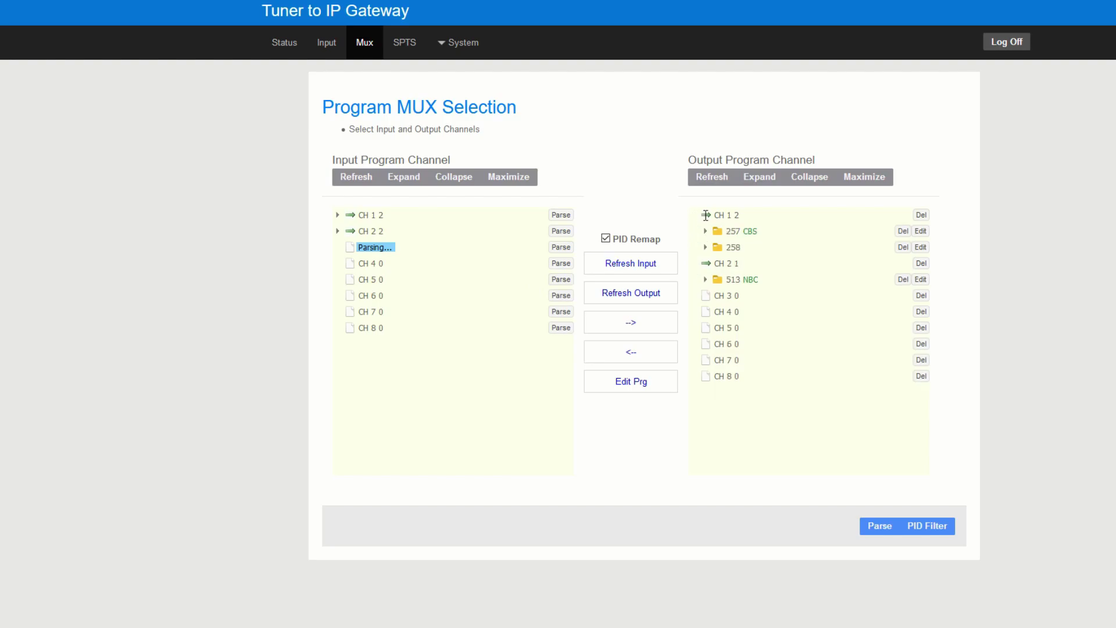
{"action": "left_click", "coordinate": [707, 247]}
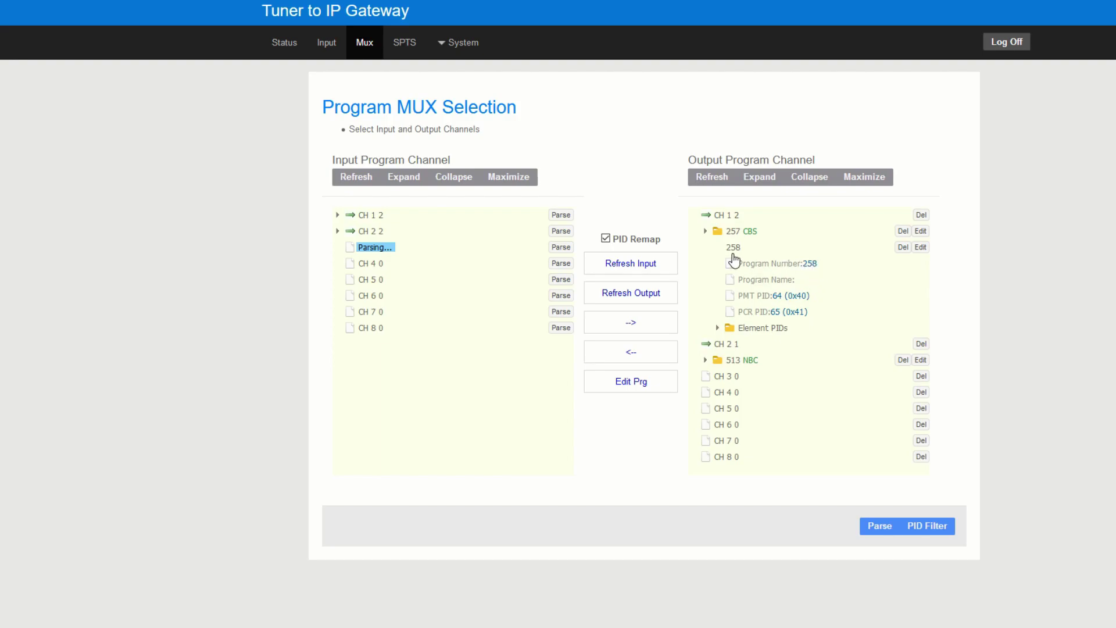
{"action": "left_click", "coordinate": [705, 232]}
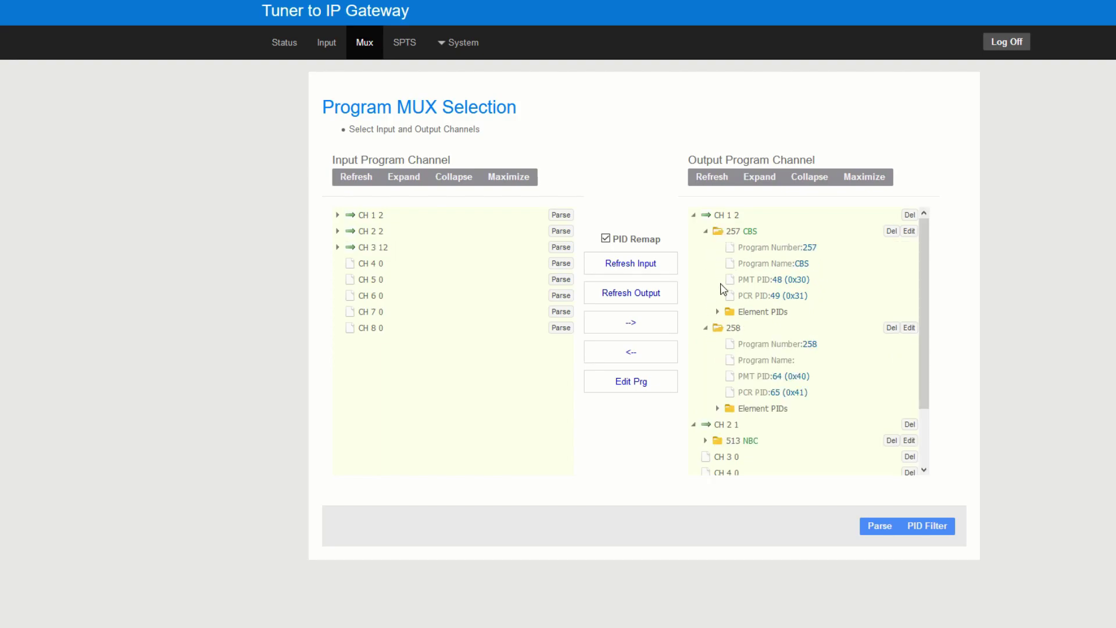
{"action": "left_click", "coordinate": [705, 328]}
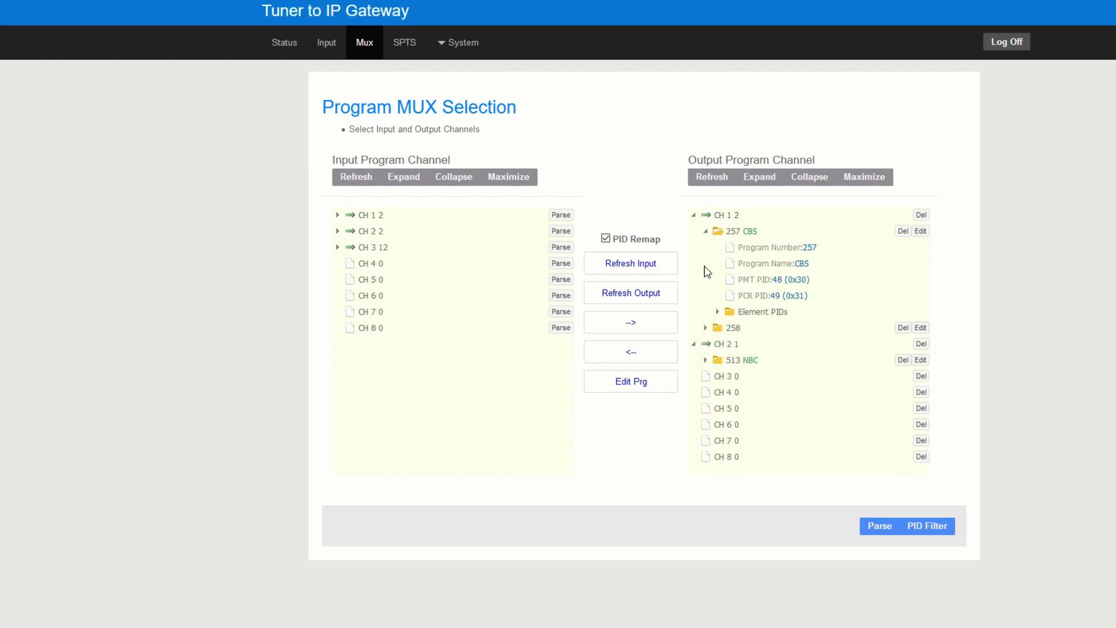
{"action": "left_click", "coordinate": [706, 232]}
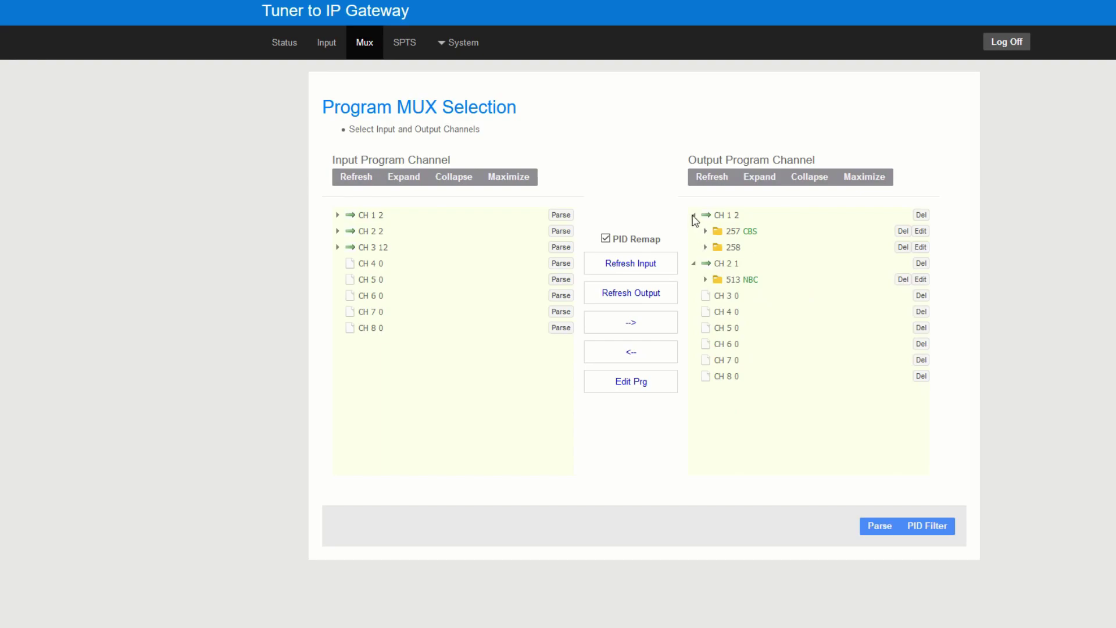
{"action": "left_click", "coordinate": [692, 215]}
{"action": "left_click", "coordinate": [693, 231]}
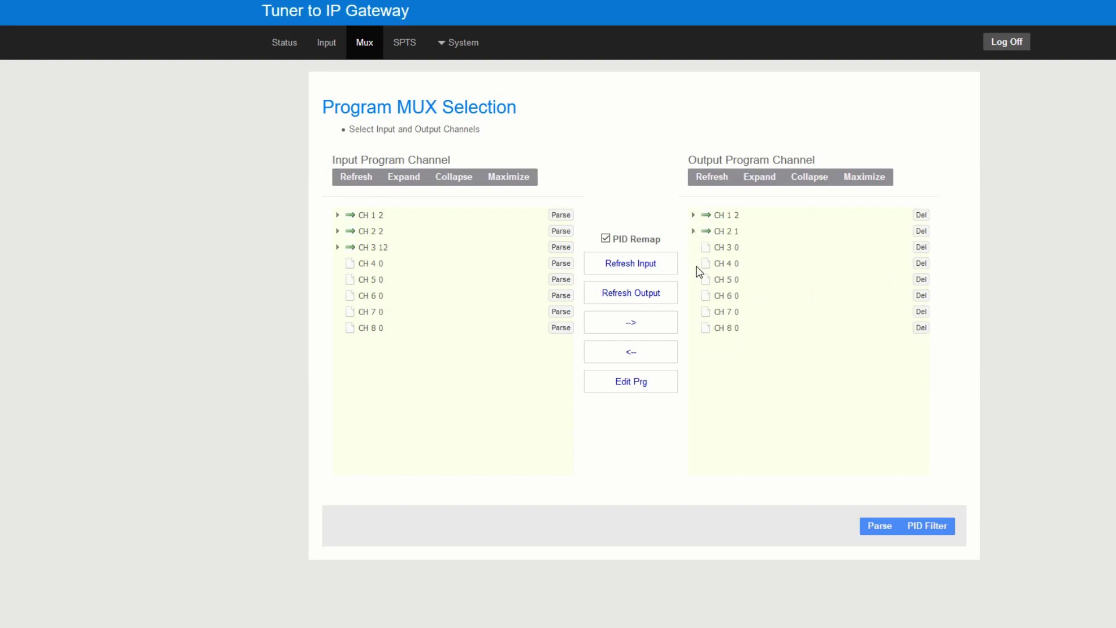
- Re-scan CH 3, now reporting 12 programs
{"action": "left_click", "coordinate": [562, 248]}
{"action": "left_click", "coordinate": [561, 248]}
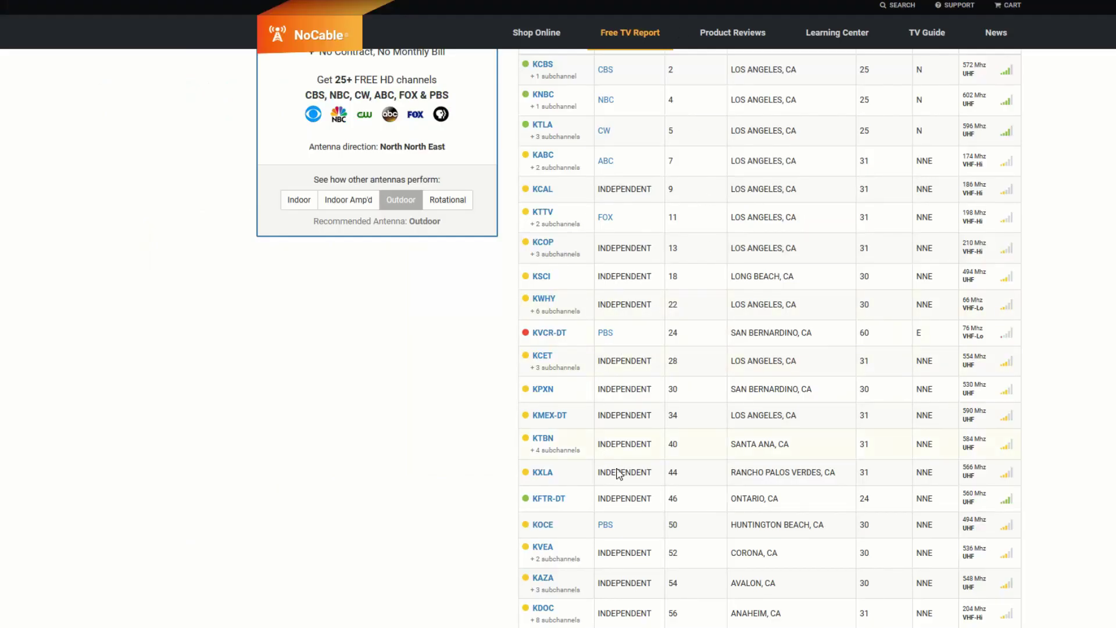
{"action": "scroll", "coordinate": [618, 474], "scroll_direction": "up", "scroll_amount": 3}
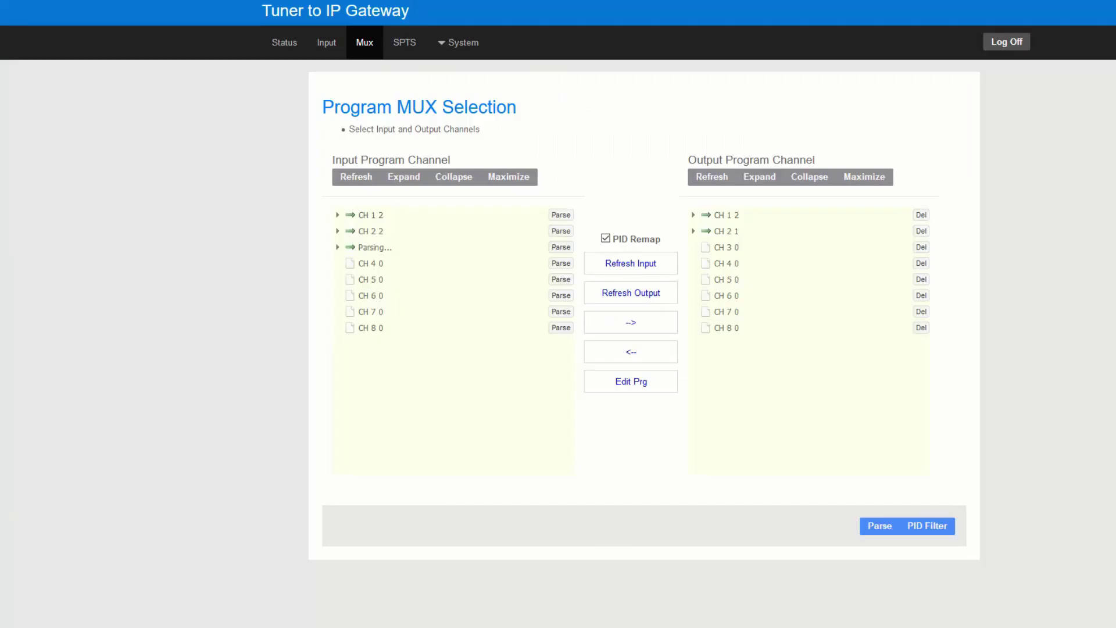
- Retune CHAN3 from 69000 to 599000 KHz and check its 58% signal quality
{"action": "left_click", "coordinate": [326, 43]}
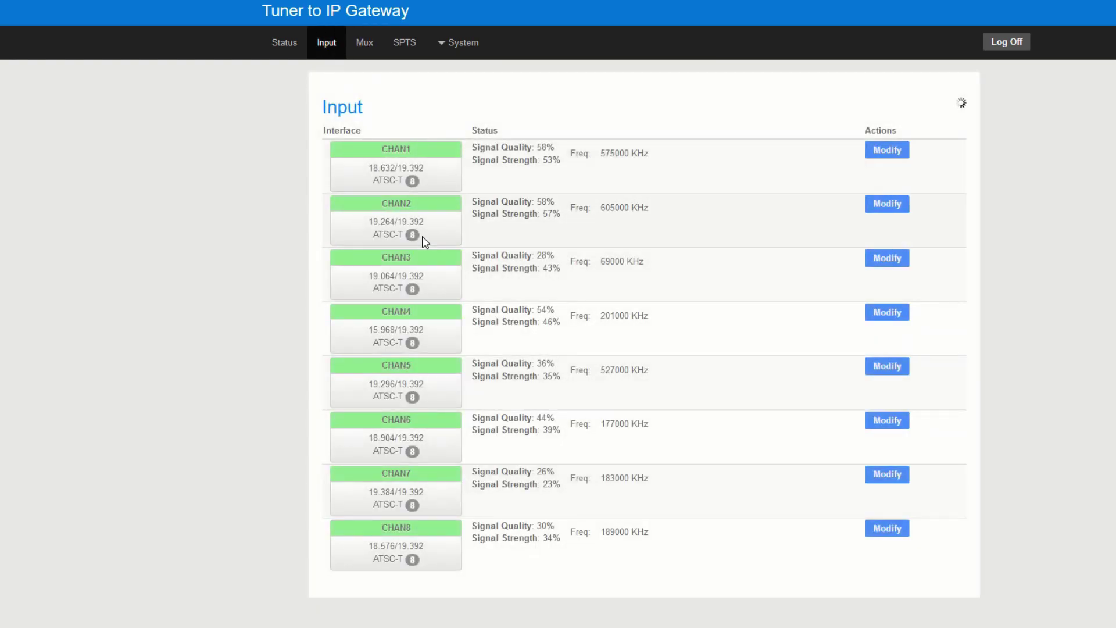
{"action": "left_click", "coordinate": [889, 262]}
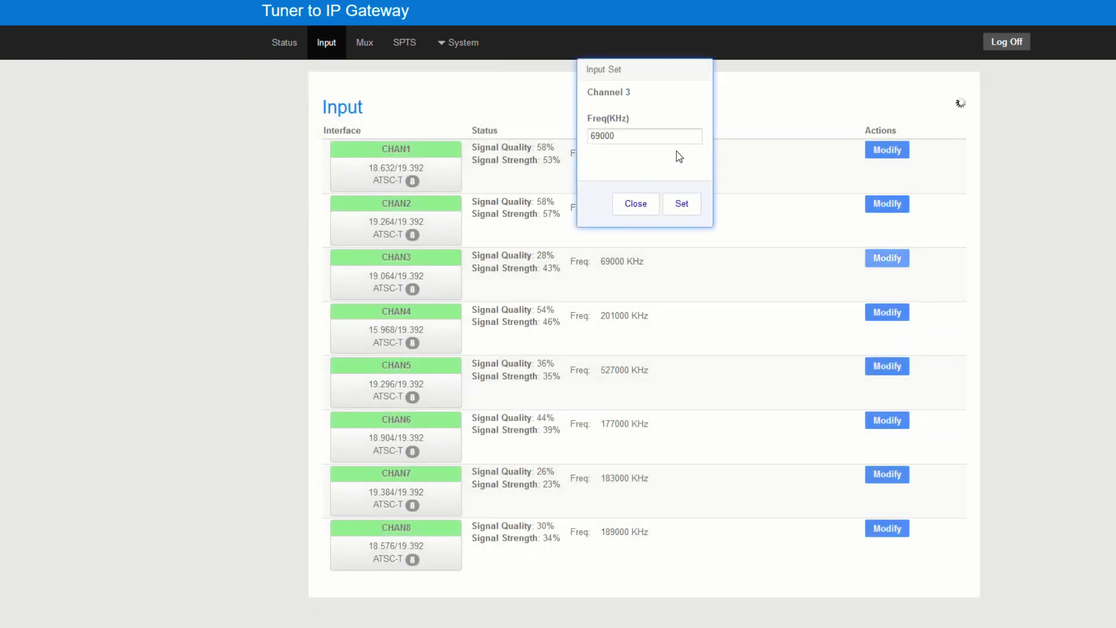
{"action": "left_click_drag", "start_coordinate": [656, 135], "coordinate": [478, 124]}
{"action": "type", "text": "599"}
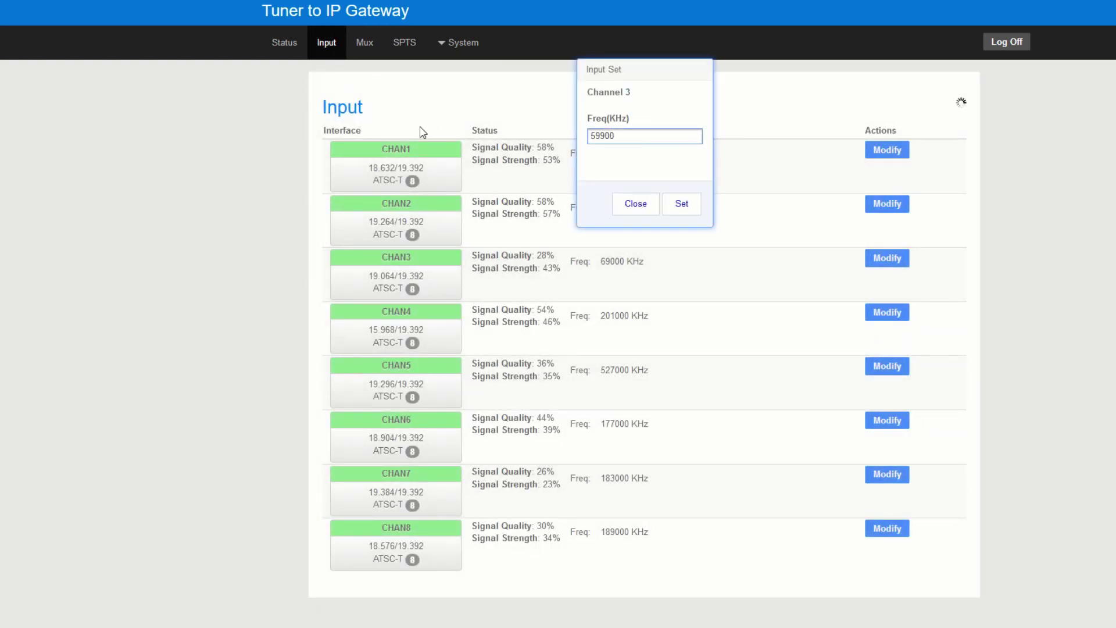
{"action": "left_click", "coordinate": [687, 212]}
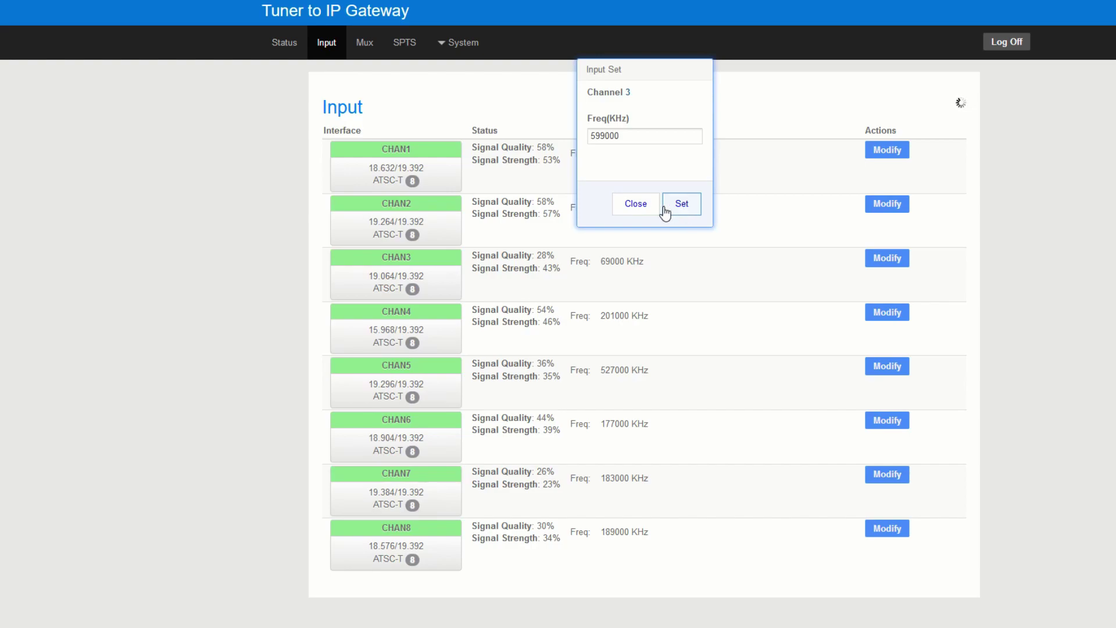
{"action": "left_click", "coordinate": [626, 139]}
{"action": "left_click", "coordinate": [620, 239]}
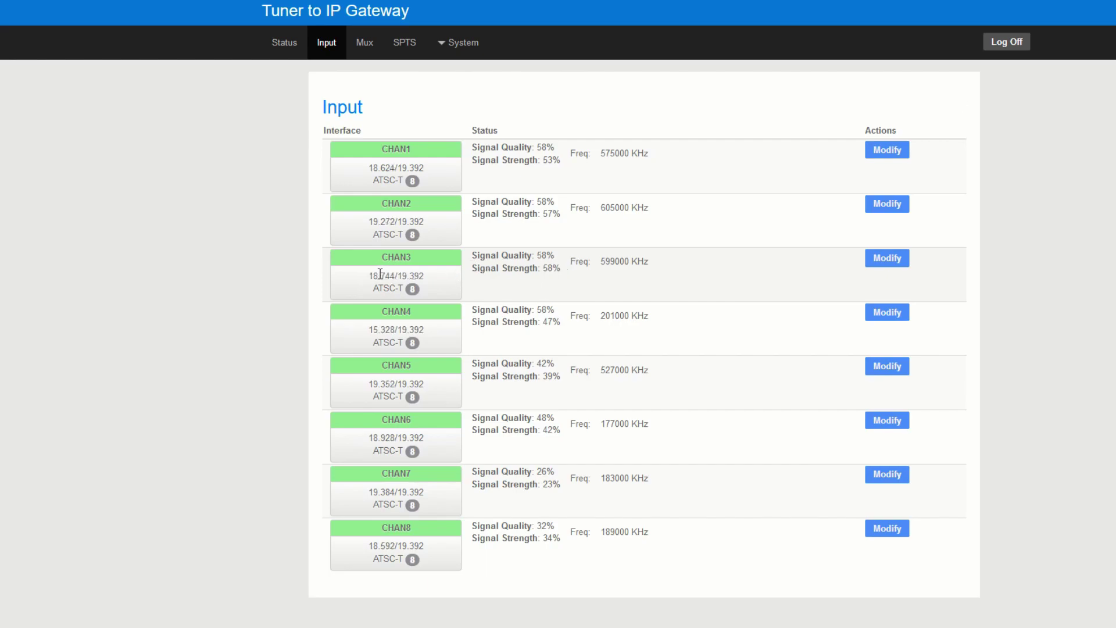
{"action": "left_click_drag", "start_coordinate": [372, 275], "coordinate": [435, 277]}
{"action": "left_click_drag", "start_coordinate": [534, 256], "coordinate": [608, 262]}
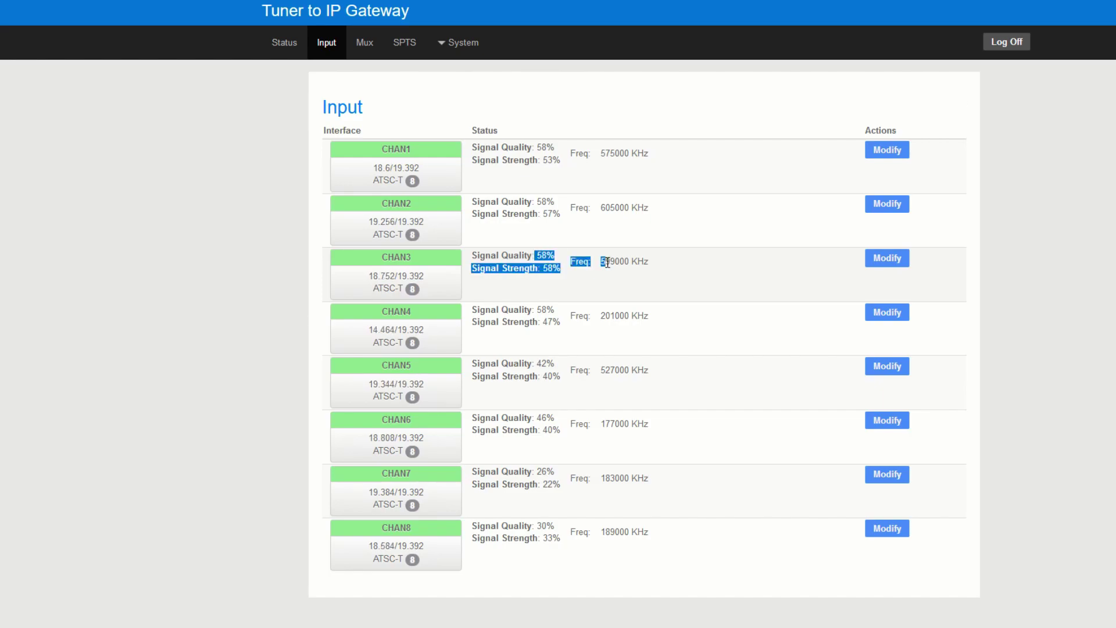
- Re-scan input CH 3 on the Mux page
{"action": "left_click", "coordinate": [366, 41]}
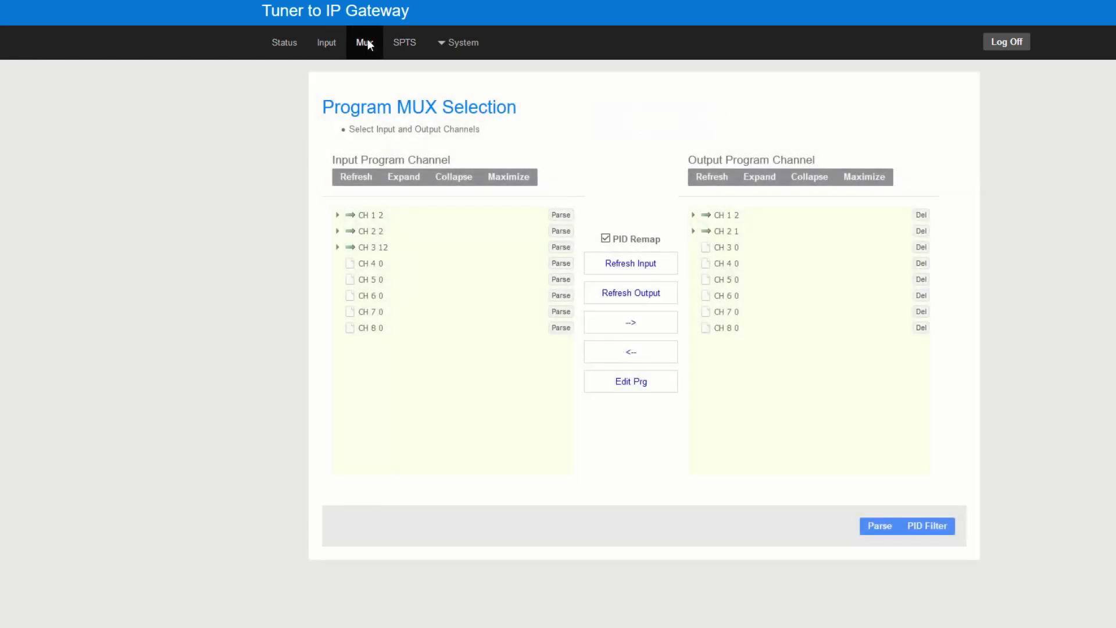
{"action": "left_click", "coordinate": [561, 248]}
{"action": "left_click", "coordinate": [562, 249]}
- Add CH 3 programs 3–6 to the output, where they appear as programs 769–772
{"action": "left_click", "coordinate": [337, 247]}
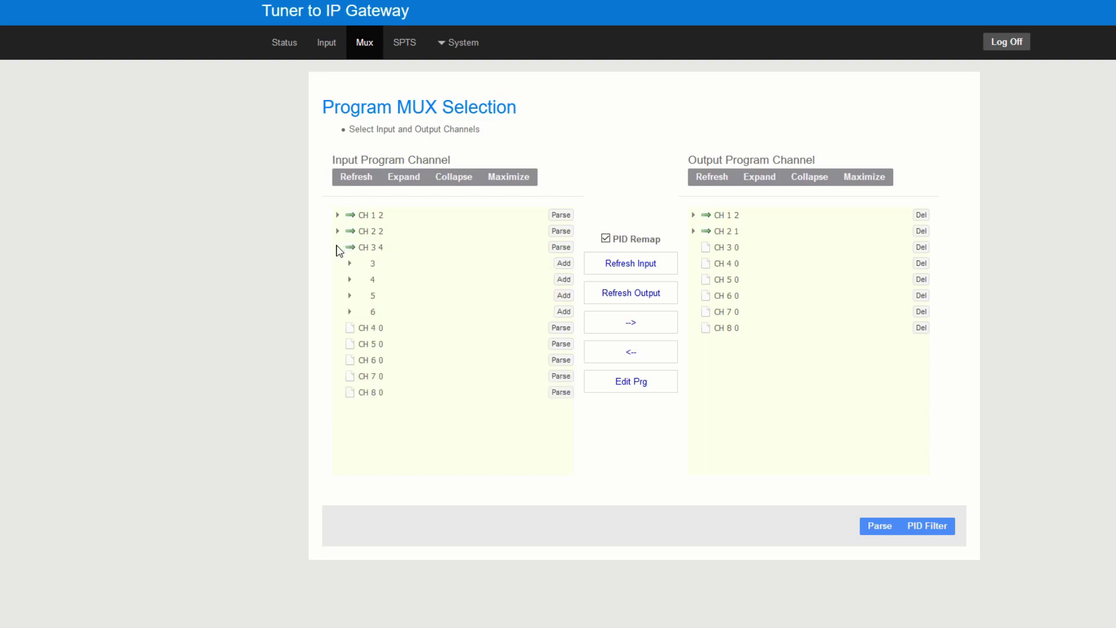
{"action": "left_click", "coordinate": [564, 263]}
{"action": "left_click", "coordinate": [563, 295]}
{"action": "left_click", "coordinate": [564, 312]}
{"action": "left_click", "coordinate": [693, 248]}
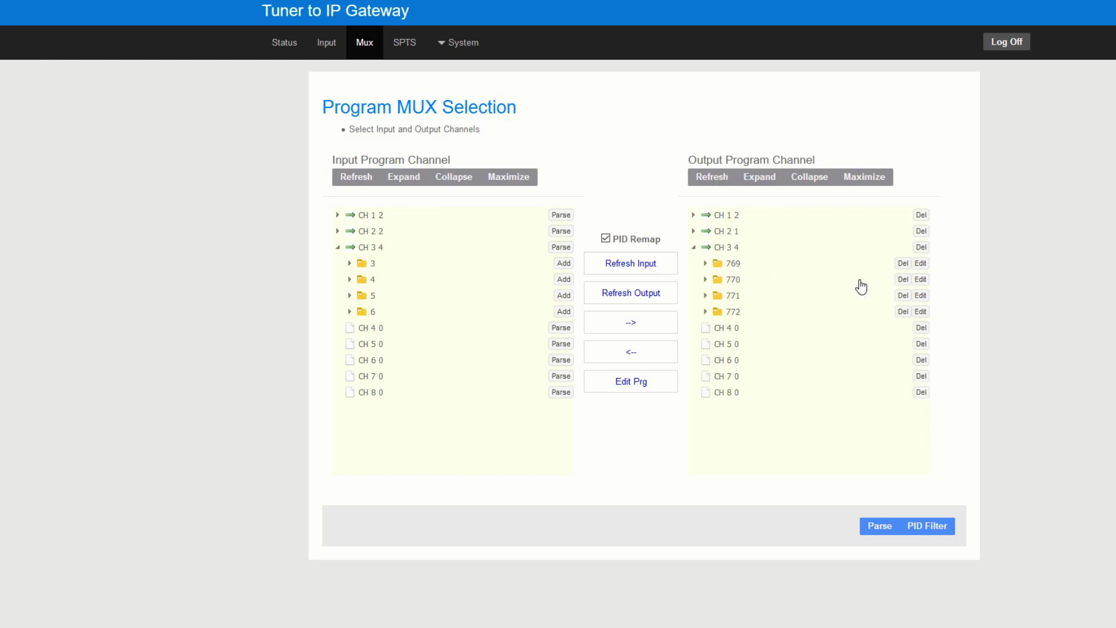
- Name output program 769 'AB' and program 770 'AC'
{"action": "left_click", "coordinate": [920, 265]}
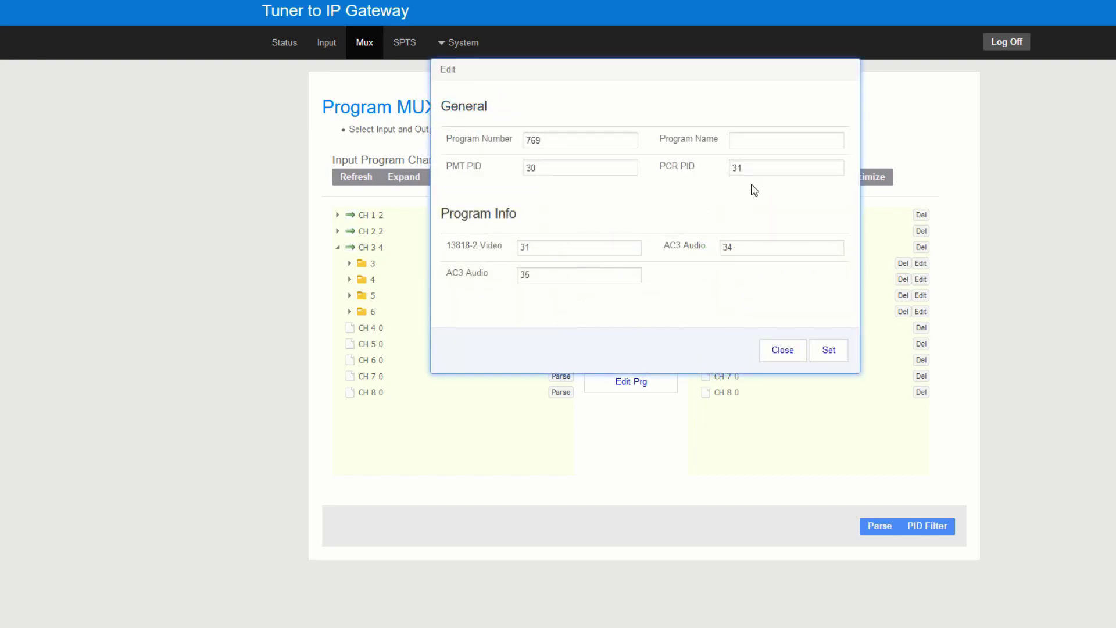
{"action": "left_click", "coordinate": [763, 143]}
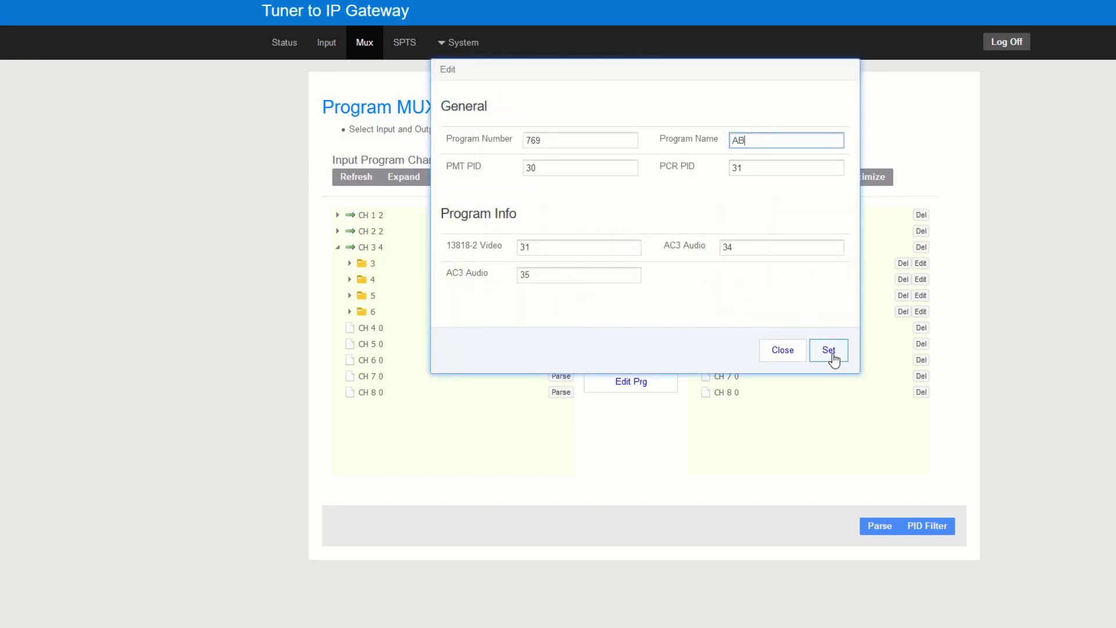
{"action": "left_click", "coordinate": [828, 349]}
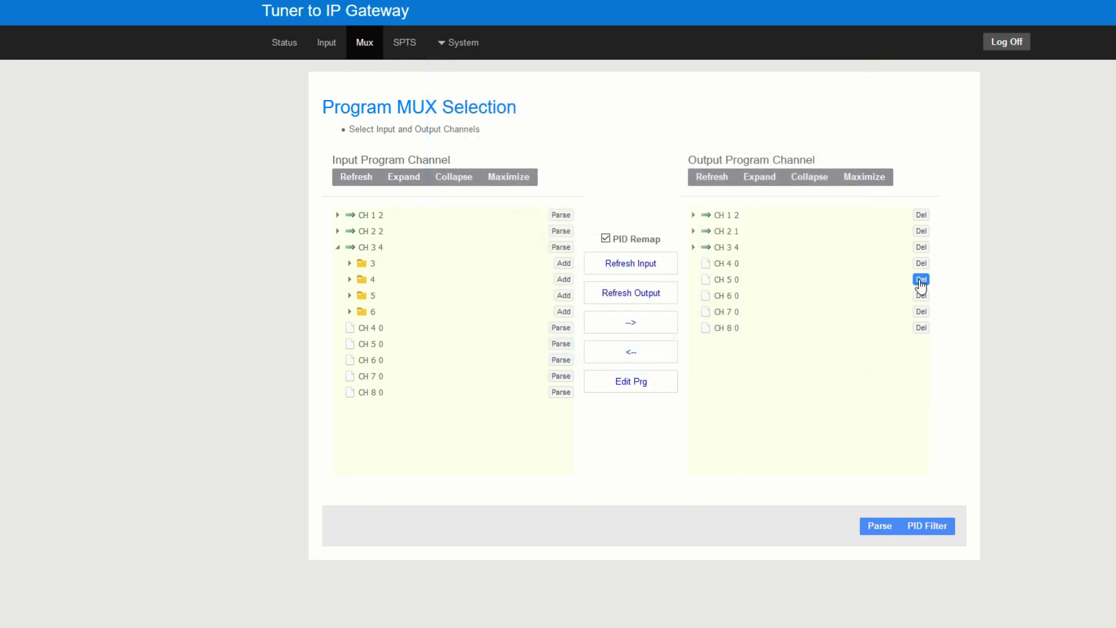
{"action": "left_click", "coordinate": [693, 248]}
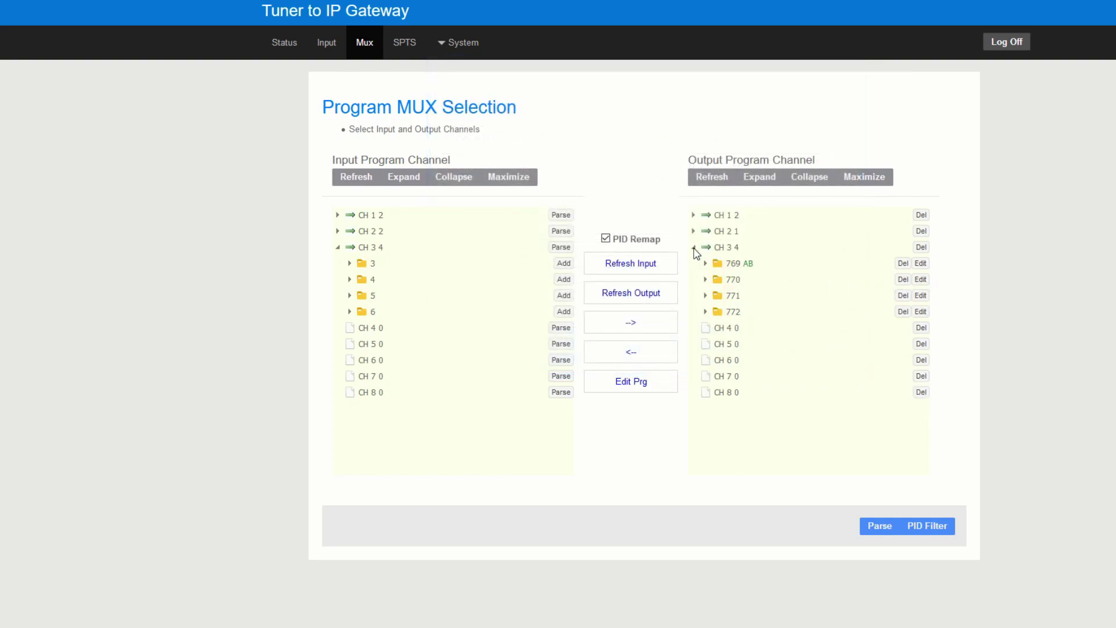
{"action": "left_click", "coordinate": [920, 279]}
{"action": "left_click", "coordinate": [749, 140]}
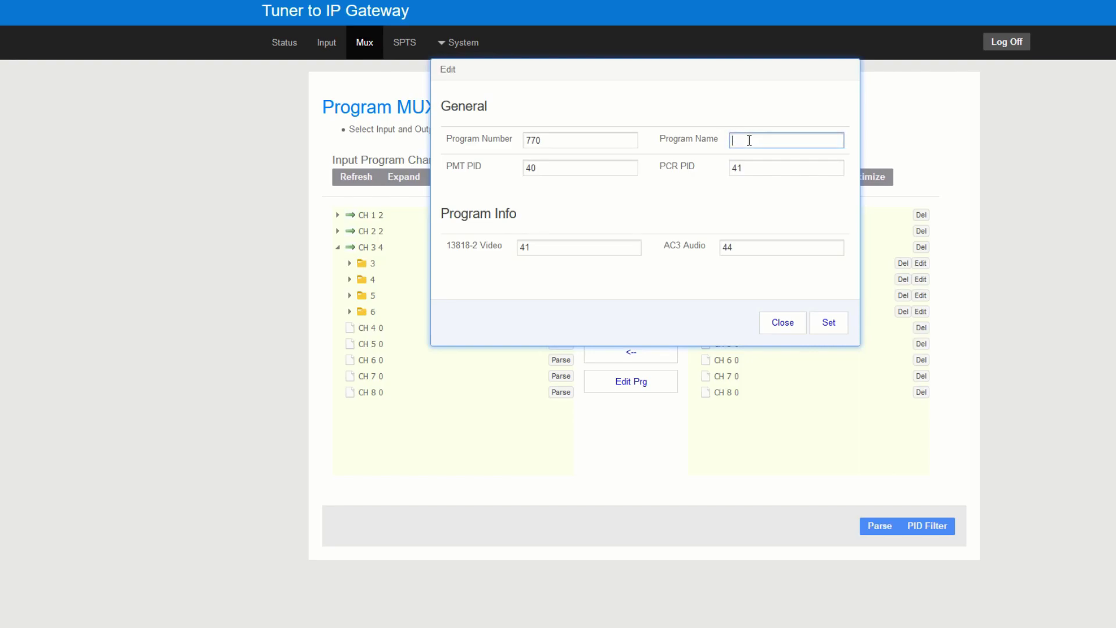
{"action": "type", "text": "AC"}
{"action": "left_click", "coordinate": [832, 325]}
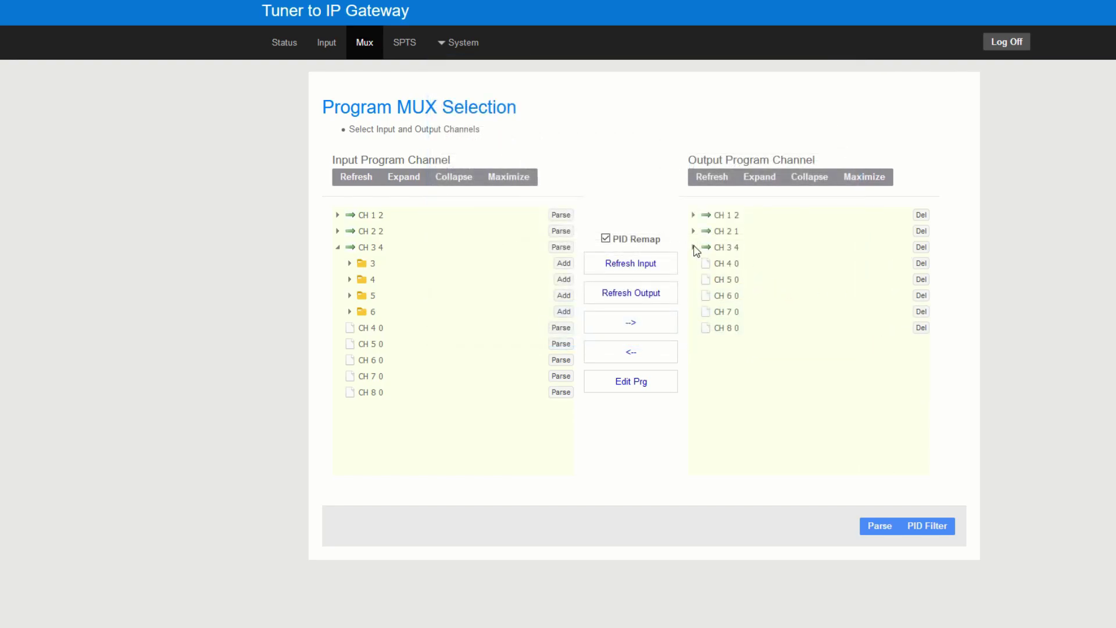
- Name output program 771 'AD' and program 772 'AE'
{"action": "left_click", "coordinate": [700, 248]}
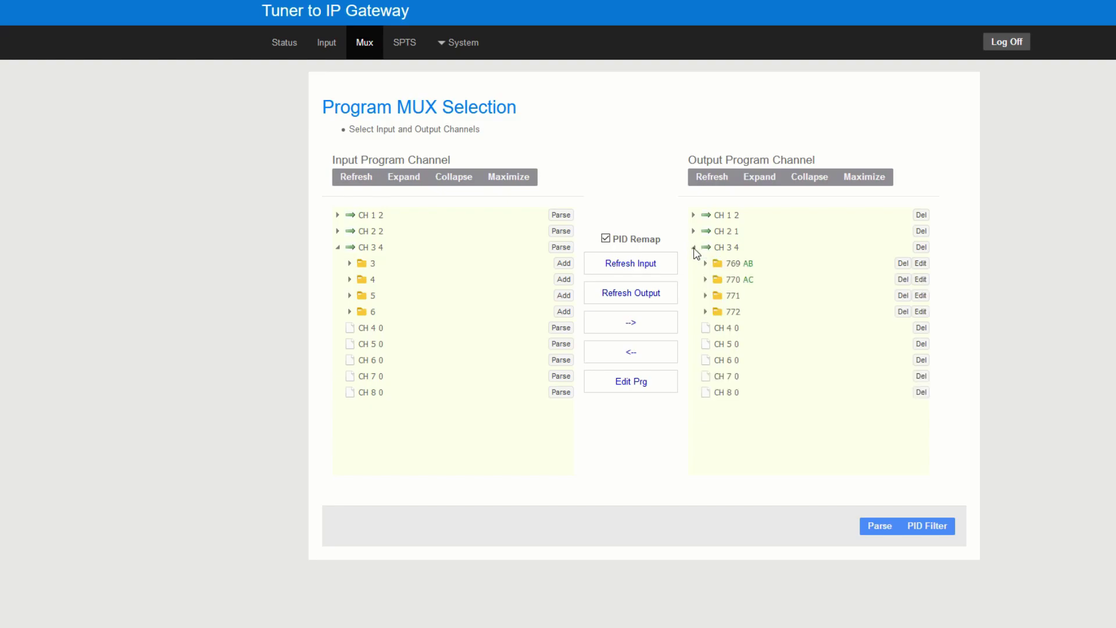
{"action": "left_click", "coordinate": [921, 296]}
{"action": "left_click", "coordinate": [764, 141]}
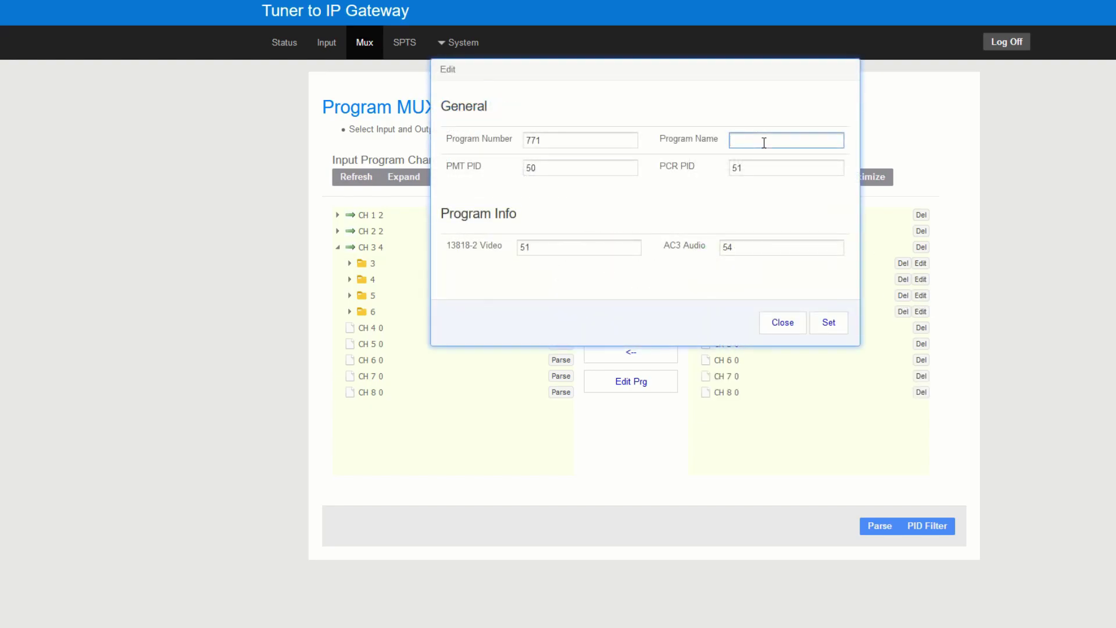
{"action": "left_click", "coordinate": [838, 329]}
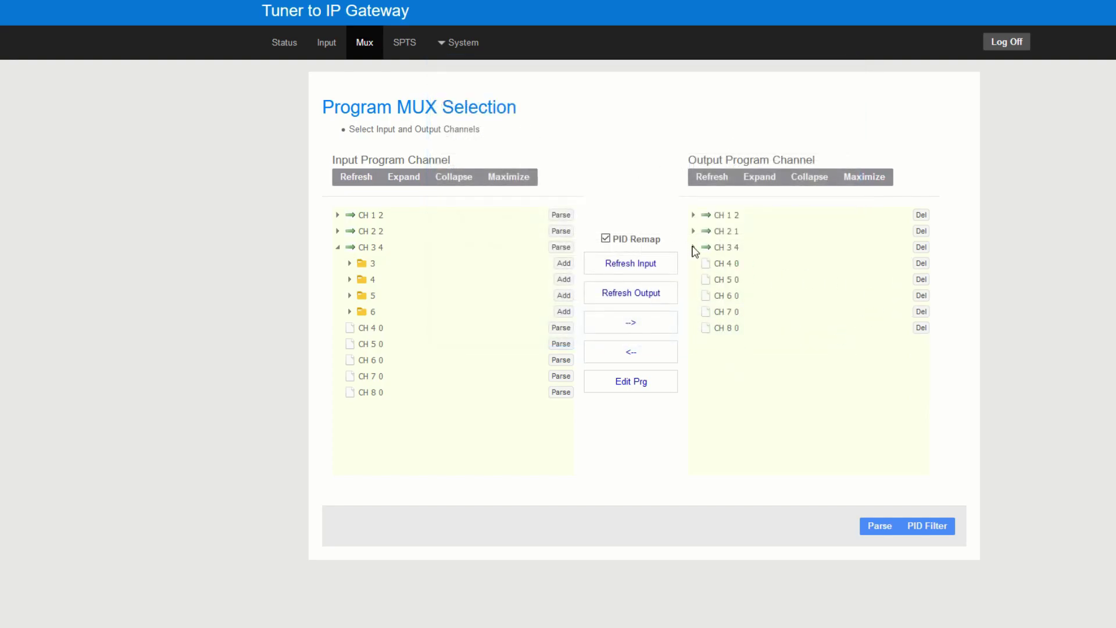
{"action": "left_click", "coordinate": [693, 248]}
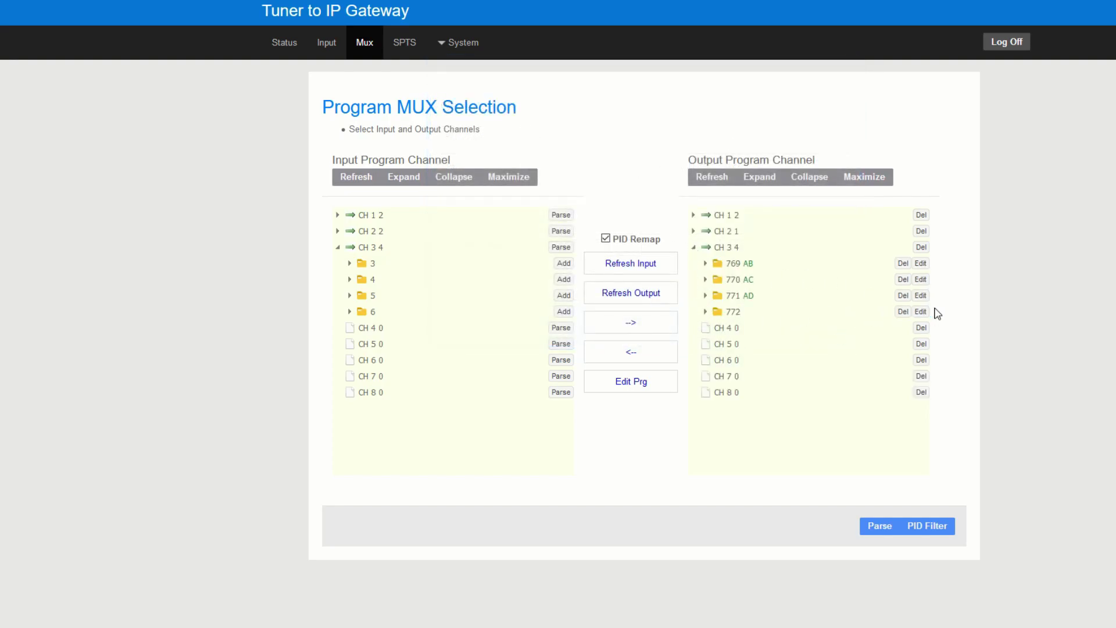
{"action": "left_click", "coordinate": [922, 312]}
{"action": "left_click", "coordinate": [768, 138]}
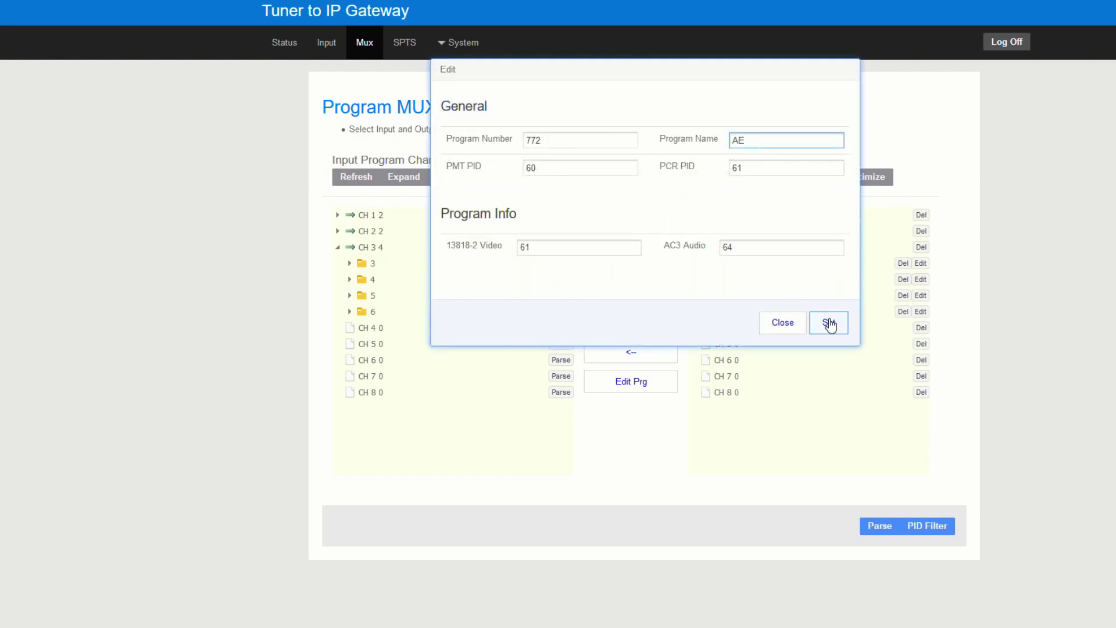
{"action": "left_click", "coordinate": [829, 322]}
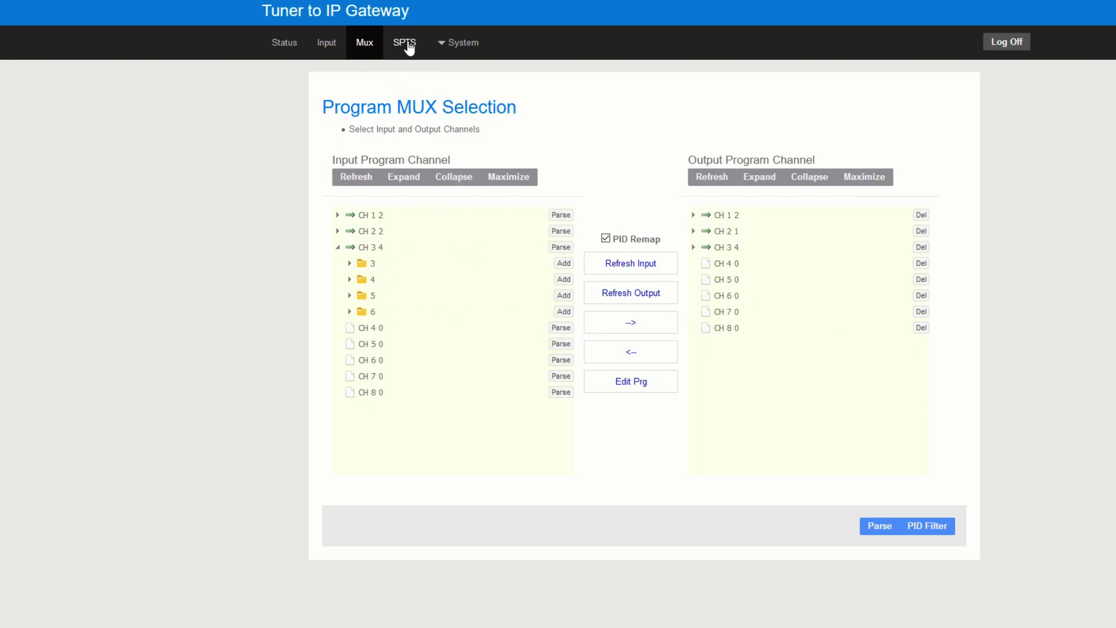
- Check the new names under CH 3 4 by reopening program 769's settings
{"action": "left_click", "coordinate": [694, 247]}
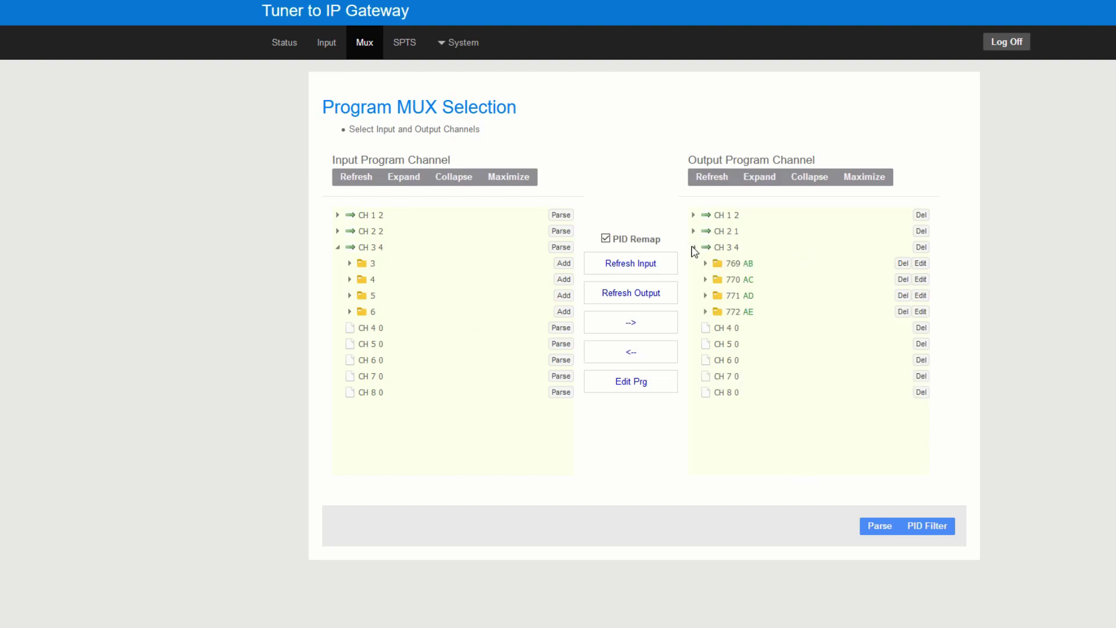
{"action": "left_click", "coordinate": [920, 264]}
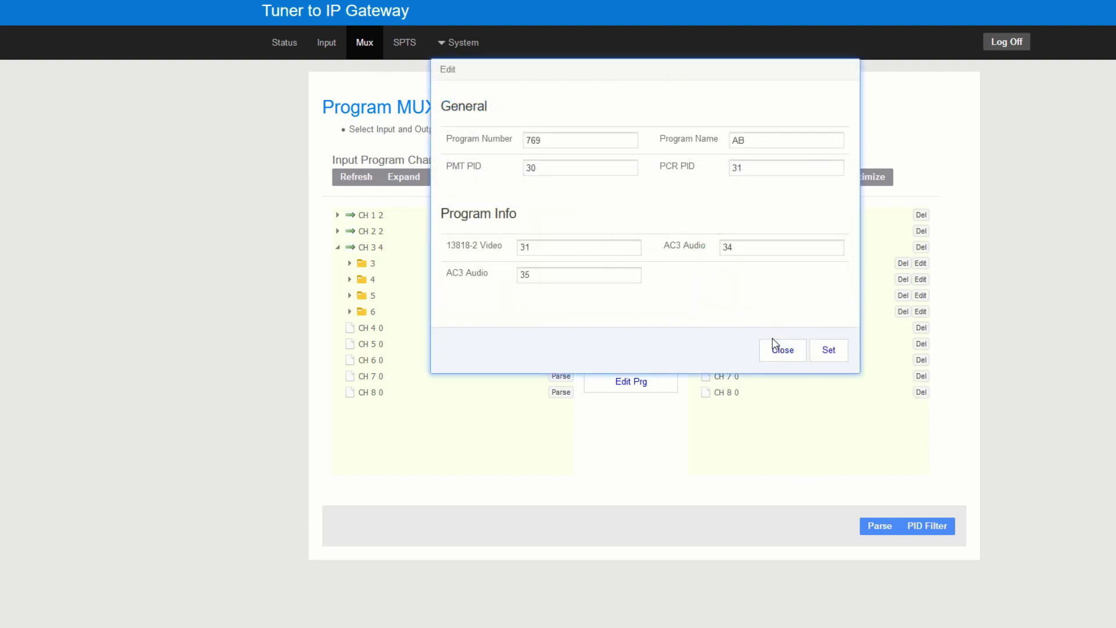
{"action": "left_click", "coordinate": [783, 351]}
- Review the SPTS Channel Overview showing AB–AE on UDP ports 1004–1007
{"action": "left_click", "coordinate": [405, 43]}
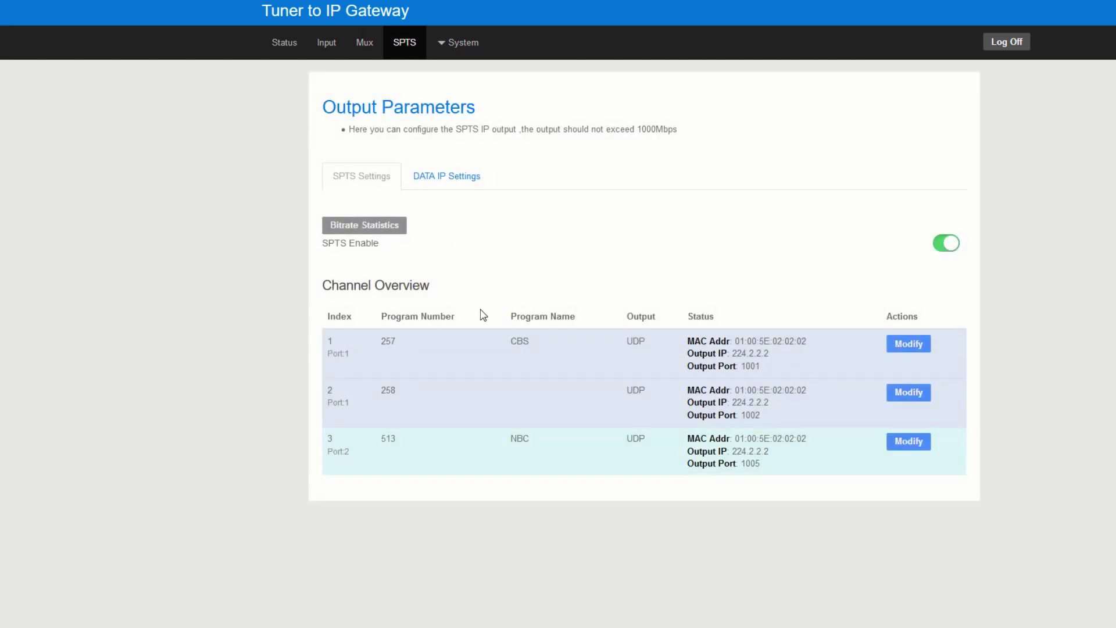
{"action": "scroll", "coordinate": [515, 308], "scroll_direction": "down", "scroll_amount": 3}
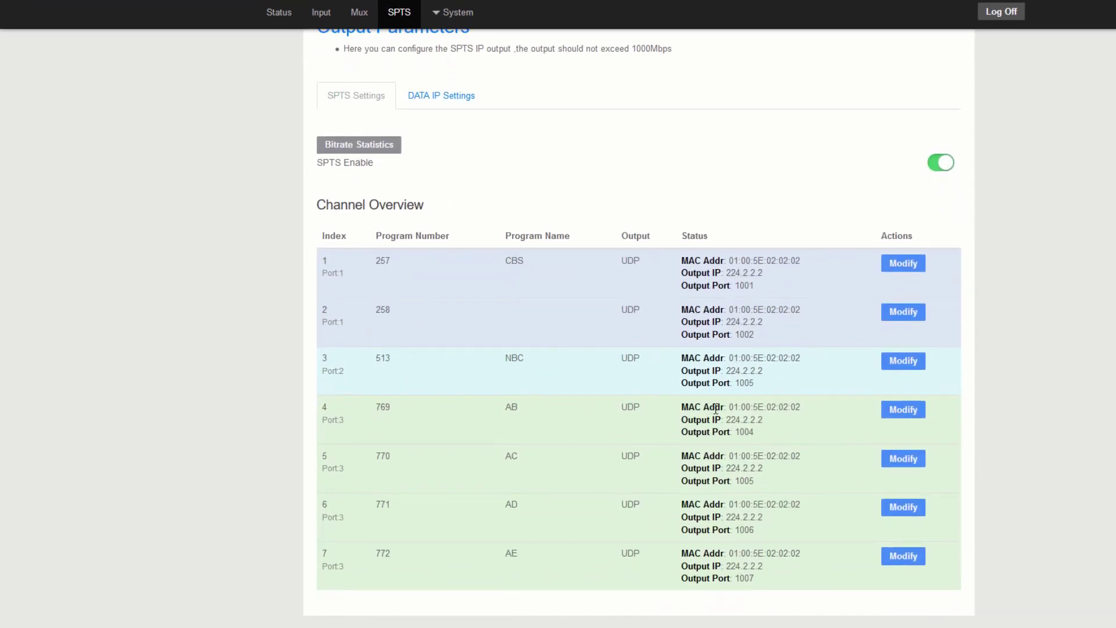
{"action": "left_click_drag", "start_coordinate": [724, 406], "coordinate": [804, 553]}
{"action": "left_click", "coordinate": [770, 430]}
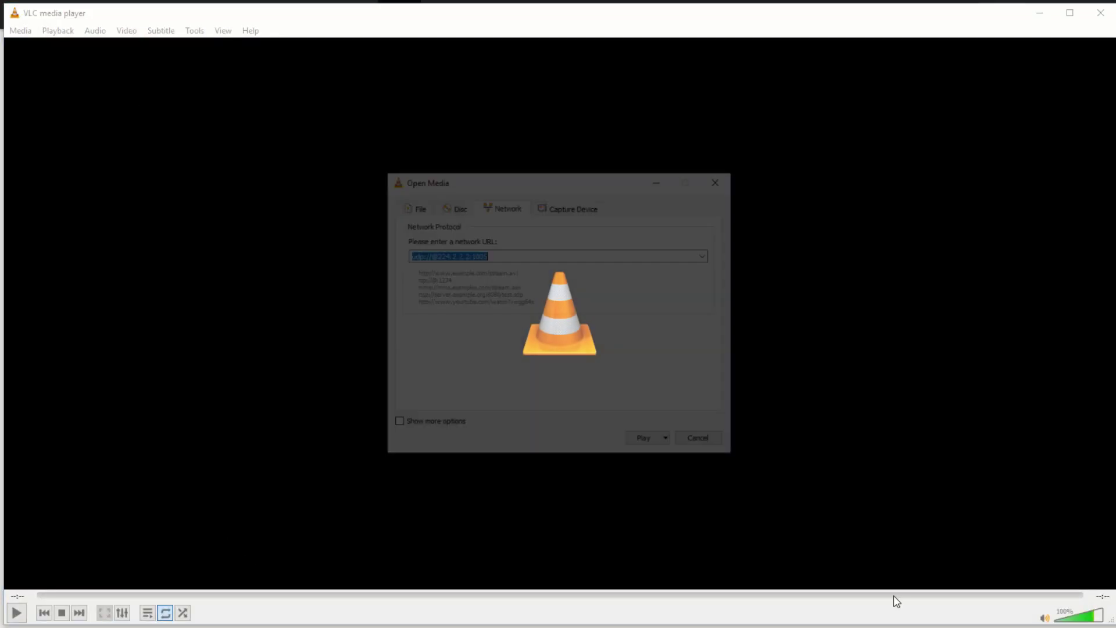
- Recheck the output ports on the gateway's SPTS Output Parameters page
{"action": "left_click", "coordinate": [526, 251]}
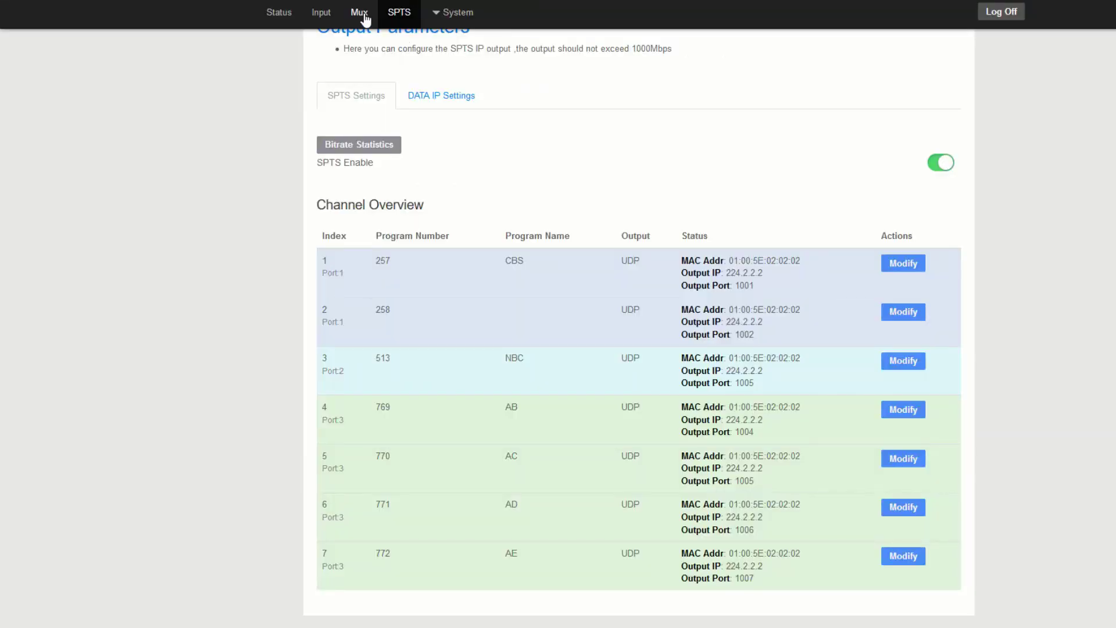
{"action": "left_click", "coordinate": [360, 14]}
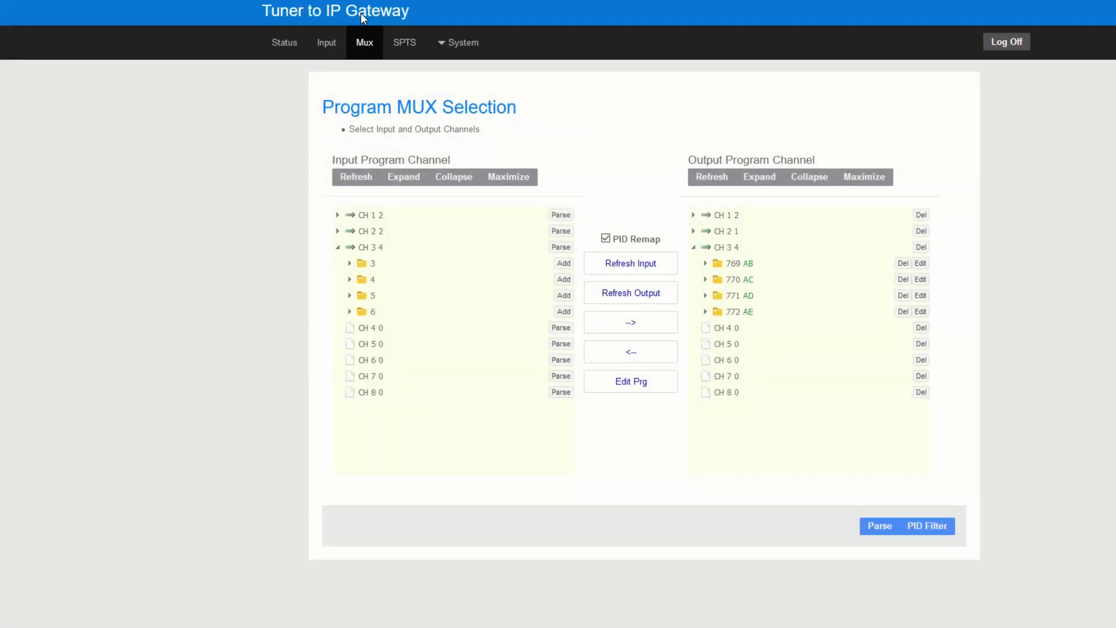
{"action": "left_click", "coordinate": [408, 42]}
{"action": "scroll", "coordinate": [835, 483], "scroll_direction": "down", "scroll_amount": 2}
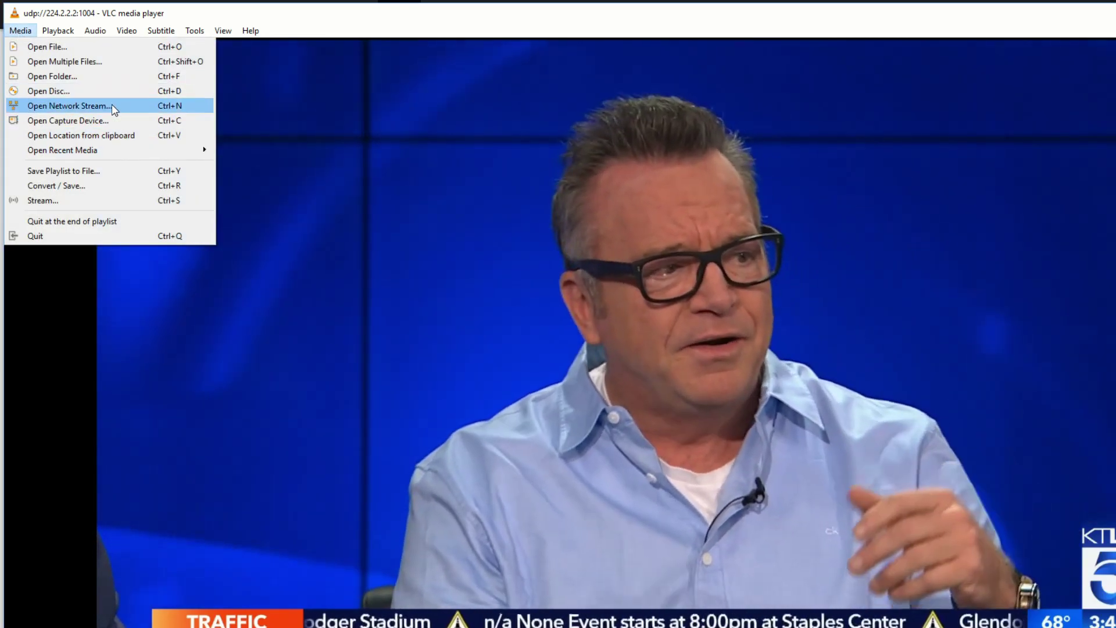
{"action": "left_click", "coordinate": [112, 106]}
{"action": "left_click", "coordinate": [621, 286]}
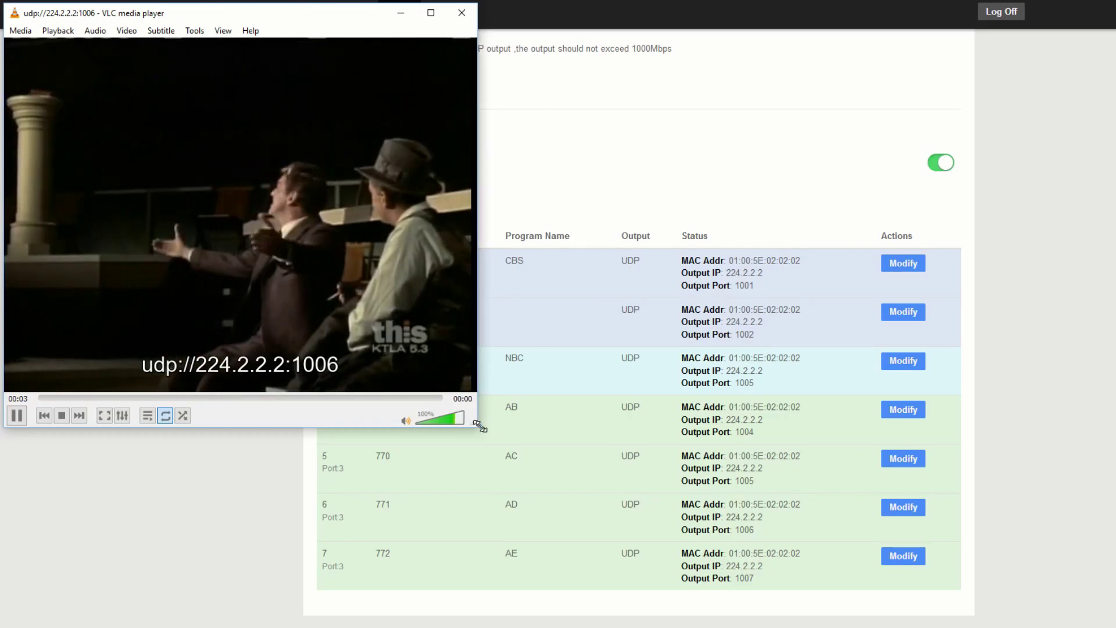
{"action": "left_click_drag", "start_coordinate": [472, 424], "coordinate": [970, 596]}
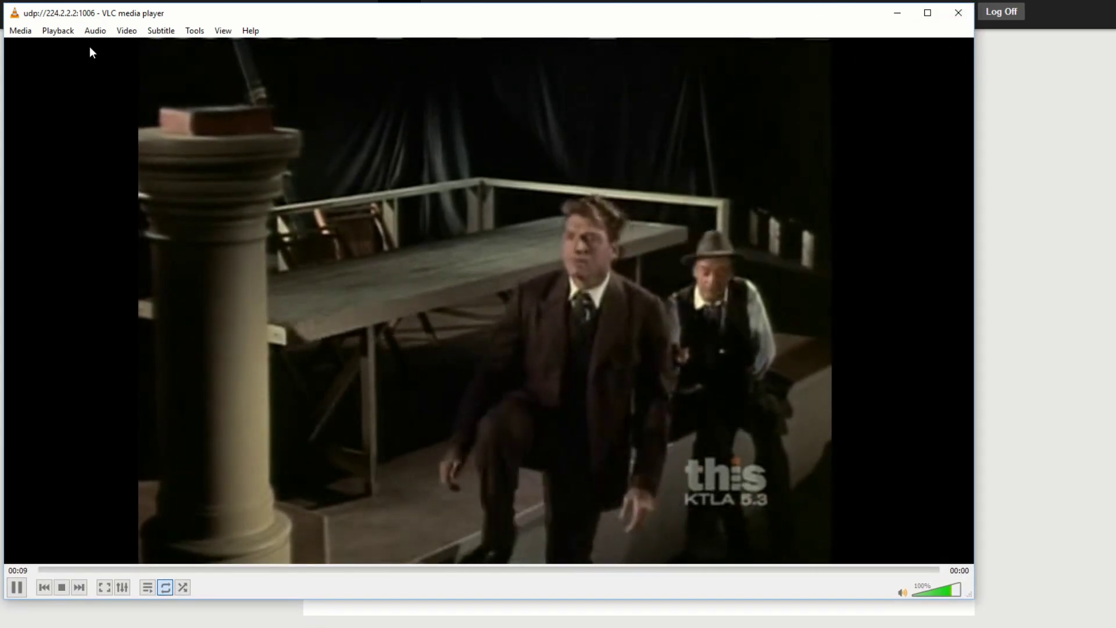
{"action": "left_click", "coordinate": [12, 30]}
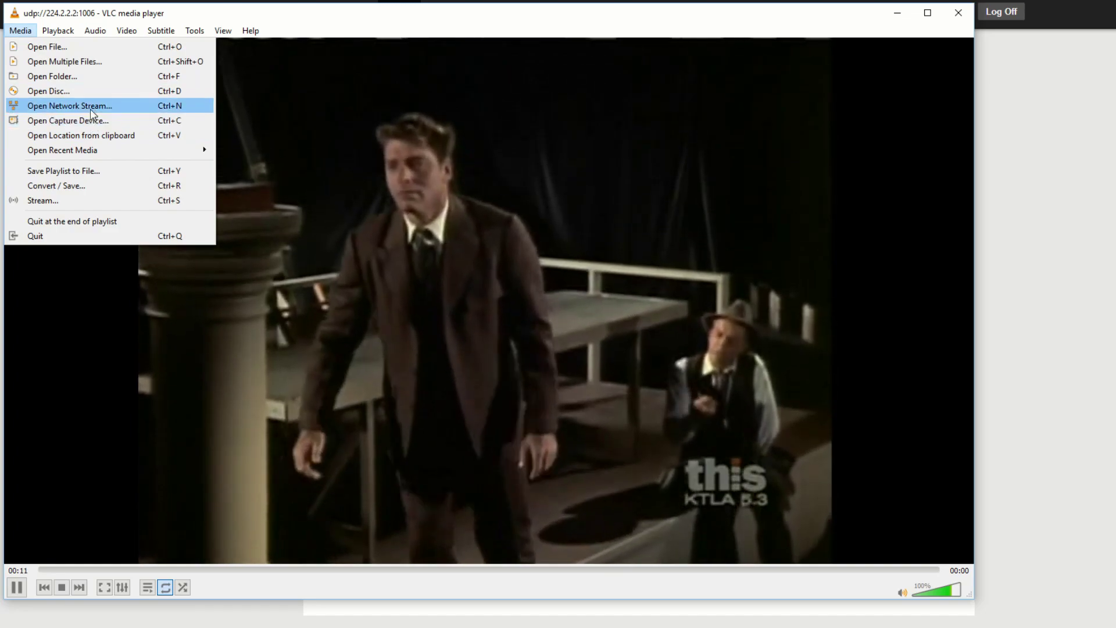
{"action": "left_click", "coordinate": [95, 112]}
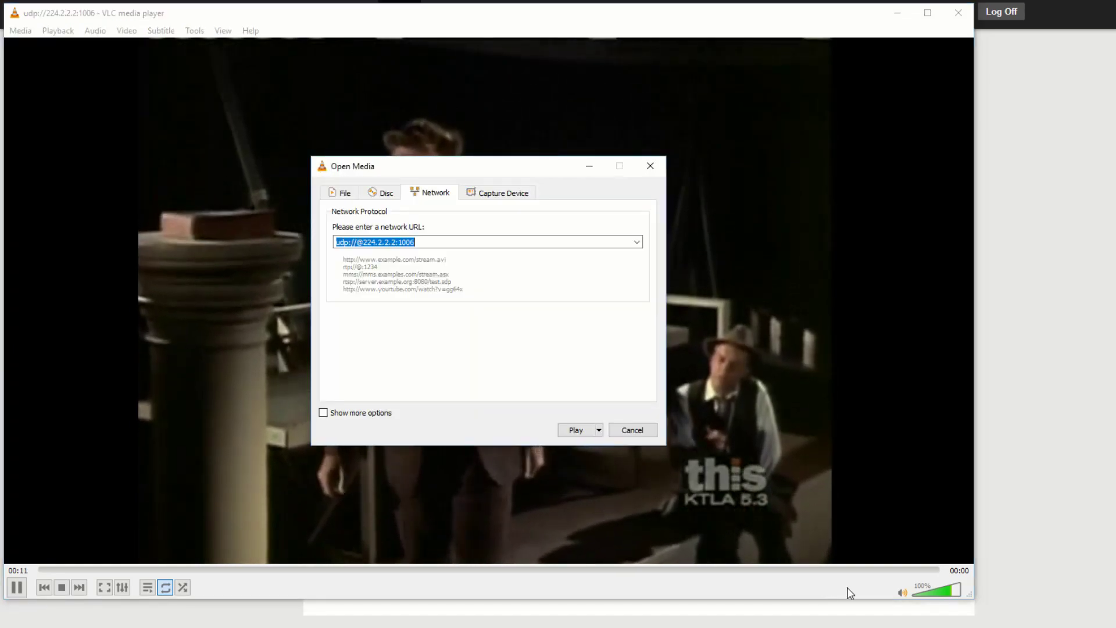
{"action": "left_click", "coordinate": [494, 242]}
{"action": "key", "text": "BackSpace"}
{"action": "type", "text": "7"}
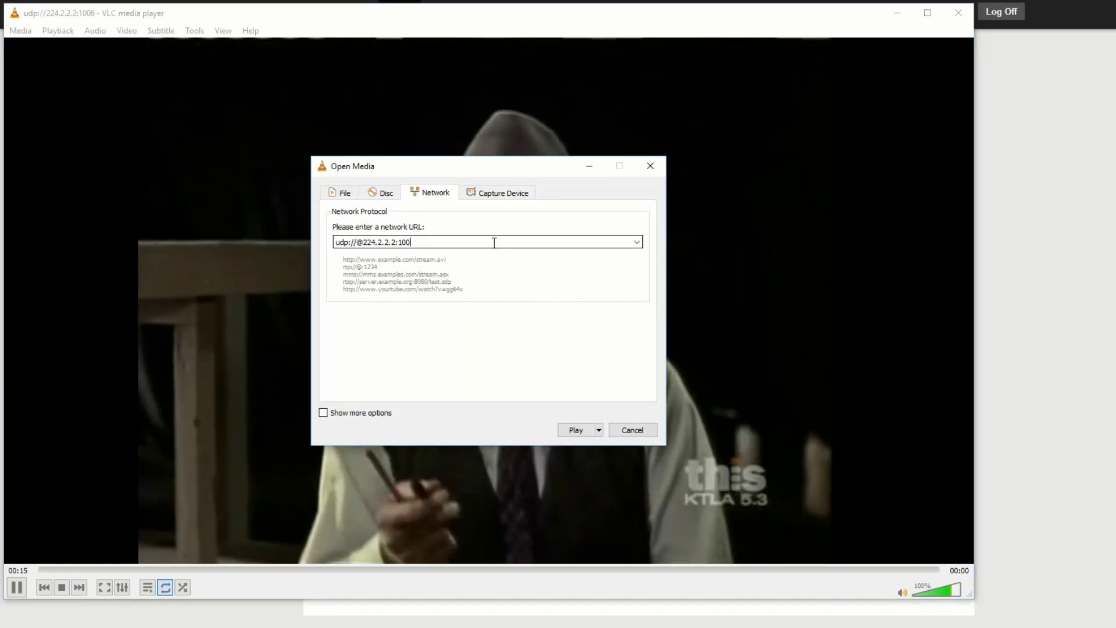
{"action": "left_click", "coordinate": [574, 430]}
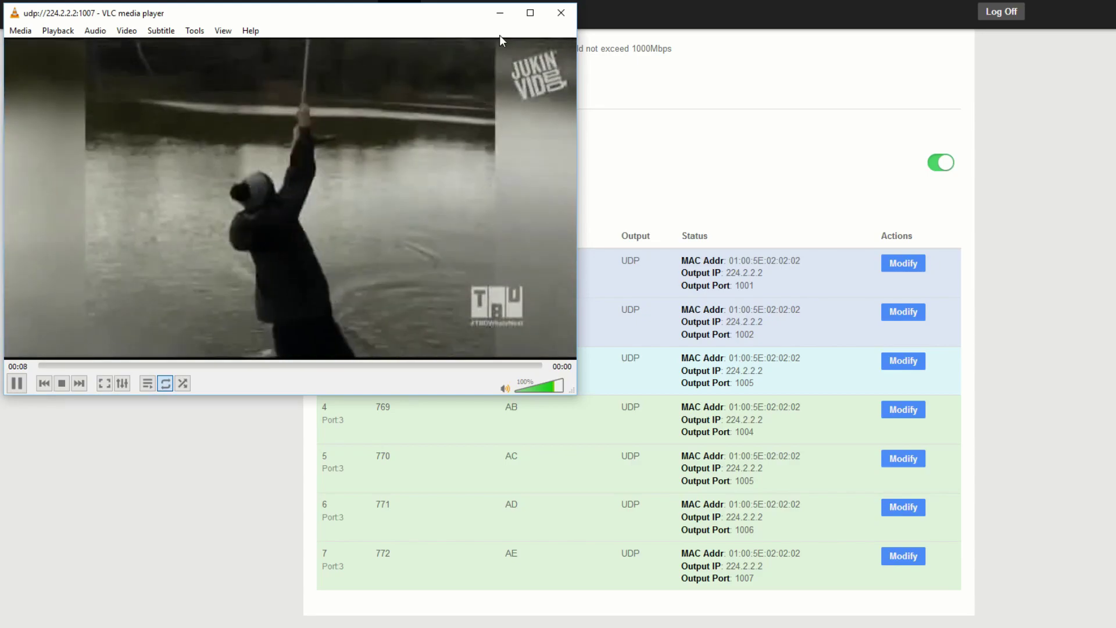
{"action": "left_click", "coordinate": [561, 14]}
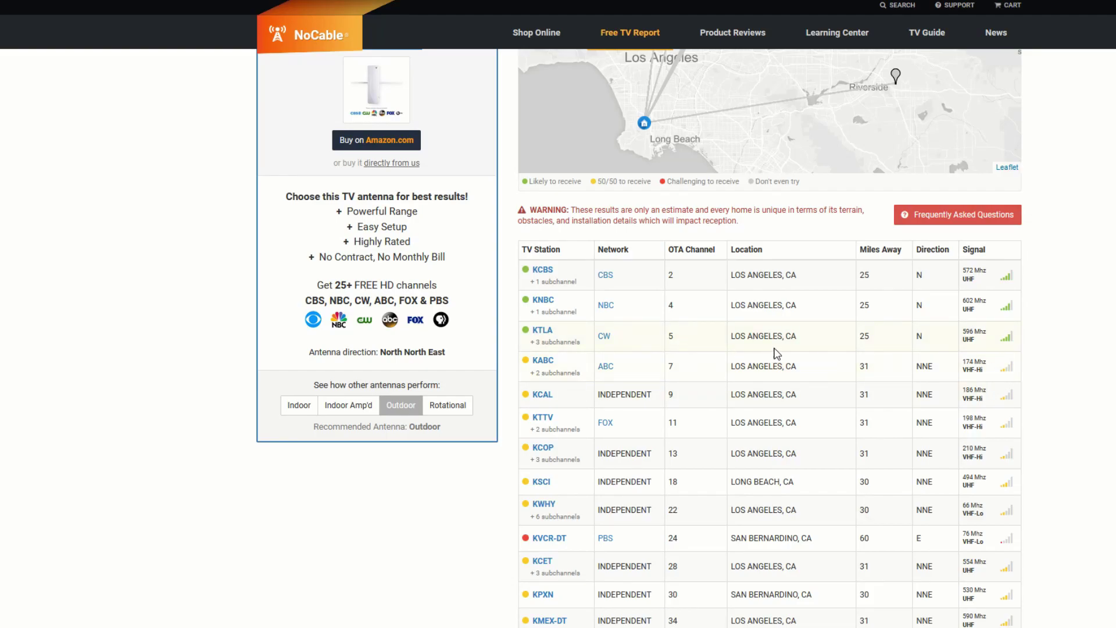
- Scroll through the OTA TV Channels station table for Torrance, CA 90501
{"action": "scroll", "coordinate": [686, 390], "scroll_direction": "up", "scroll_amount": 2}
{"action": "scroll", "coordinate": [686, 389], "scroll_direction": "down", "scroll_amount": 3}
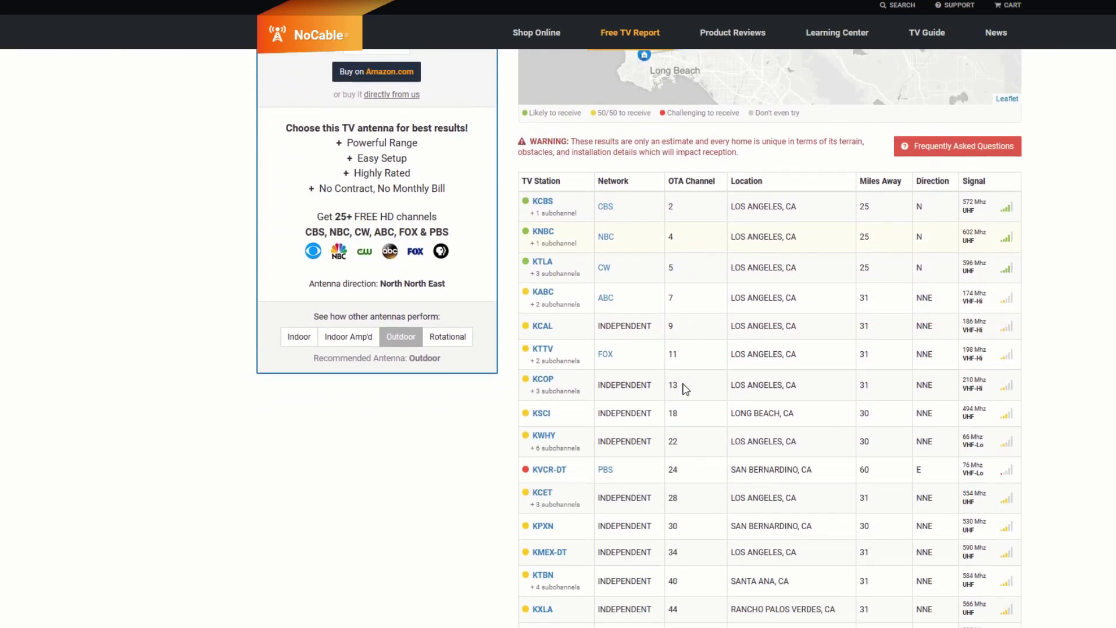
{"action": "scroll", "coordinate": [686, 391], "scroll_direction": "down", "scroll_amount": 2}
{"action": "scroll", "coordinate": [785, 329], "scroll_direction": "up", "scroll_amount": 7}
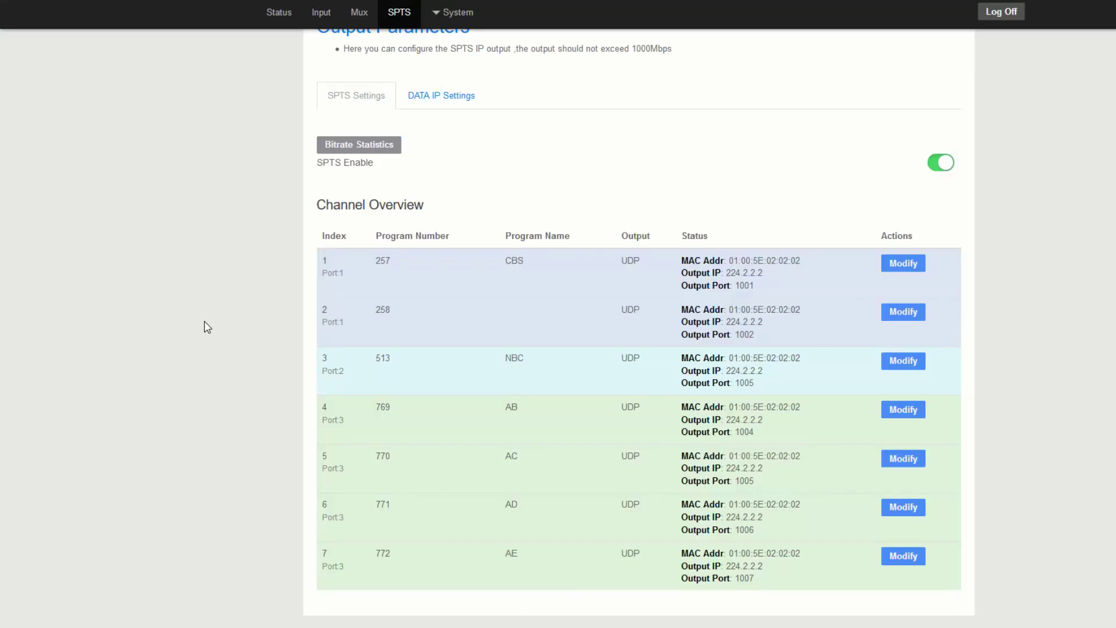
- Scroll back to the top of the gateway's SPTS Output Parameters page
{"action": "scroll", "coordinate": [269, 279], "scroll_direction": "up", "scroll_amount": 2}
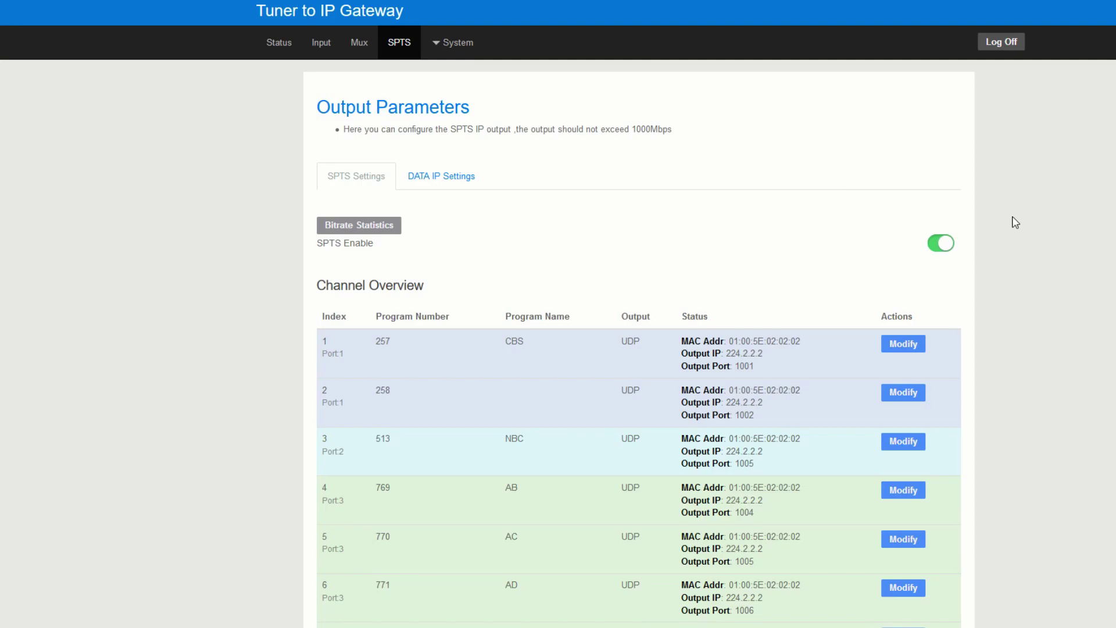